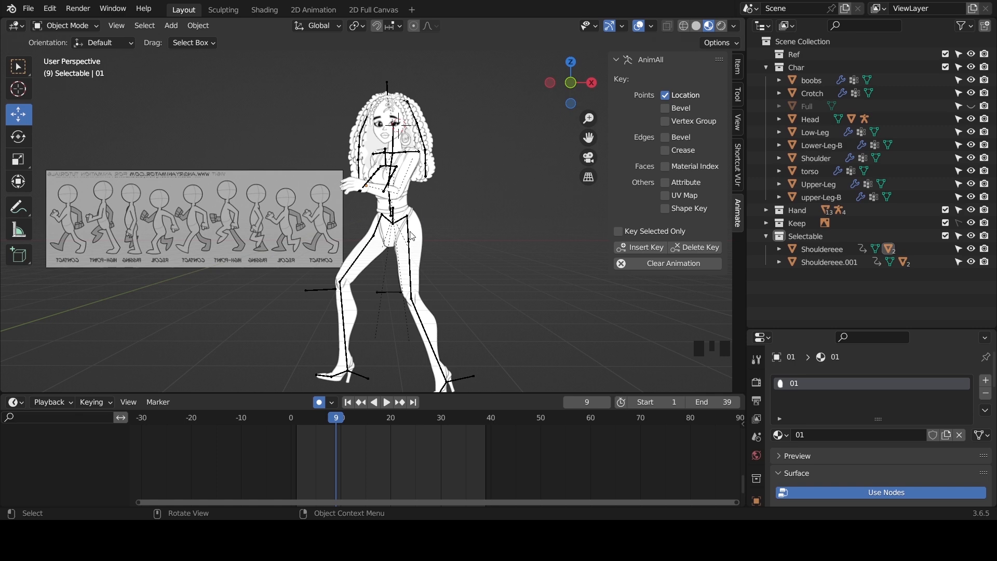
# - Play back the character's walk cycle and examine the motion of the whole body
pyautogui.scroll(7, 422, 255)
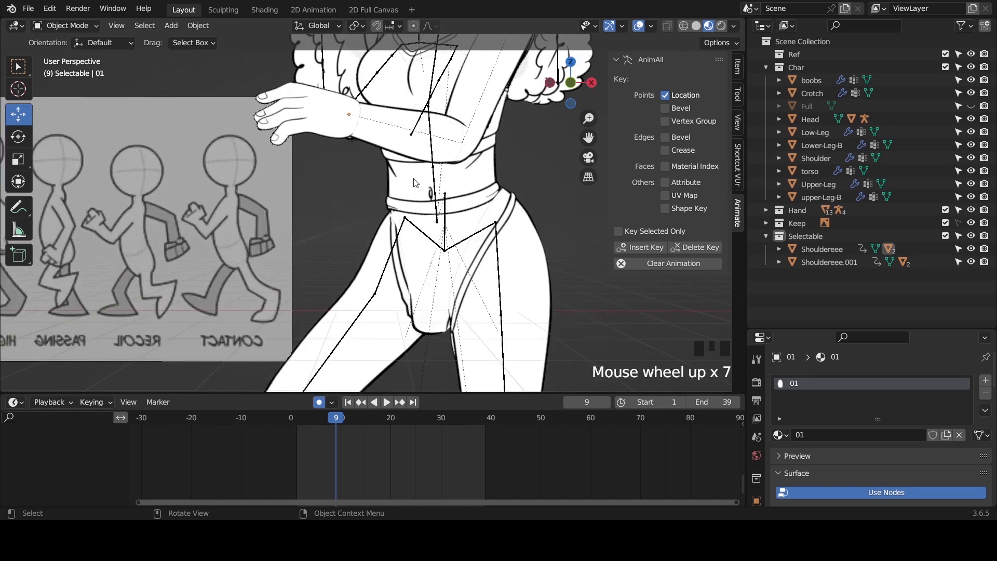
pyautogui.scroll(-4, 415, 182)
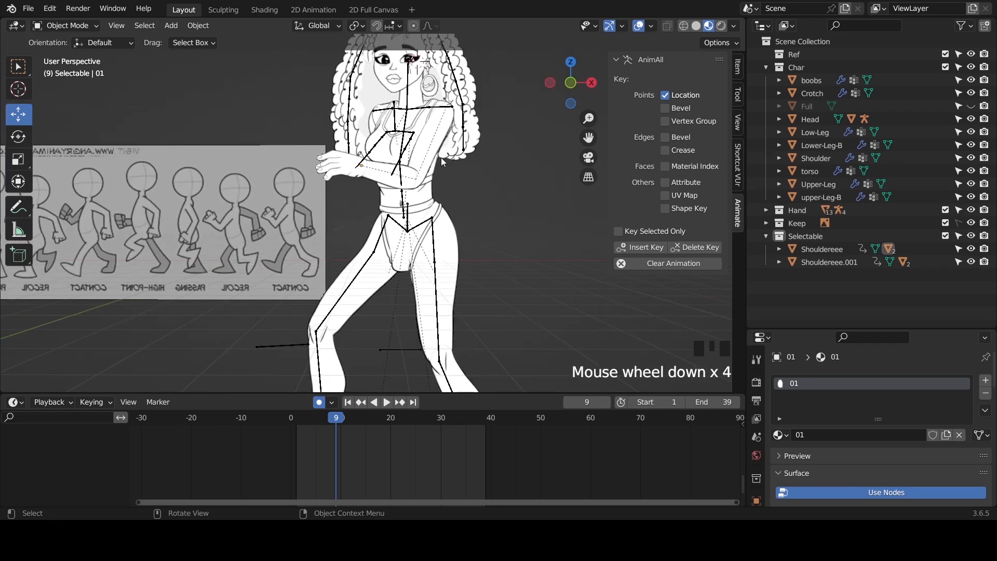
pyautogui.press('a')
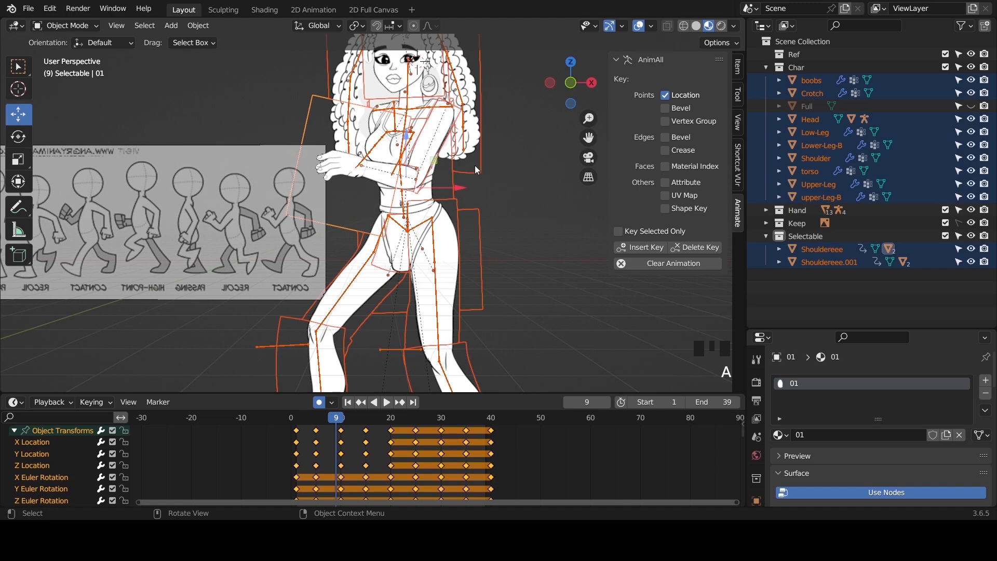
pyautogui.click(505, 182)
pyautogui.press('space')
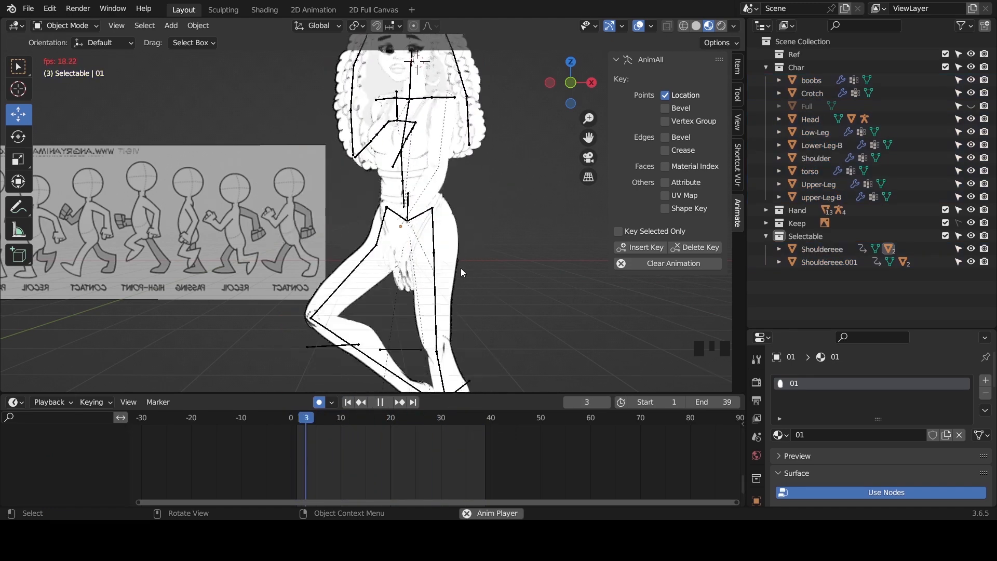
pyautogui.scroll(-3, 456, 266)
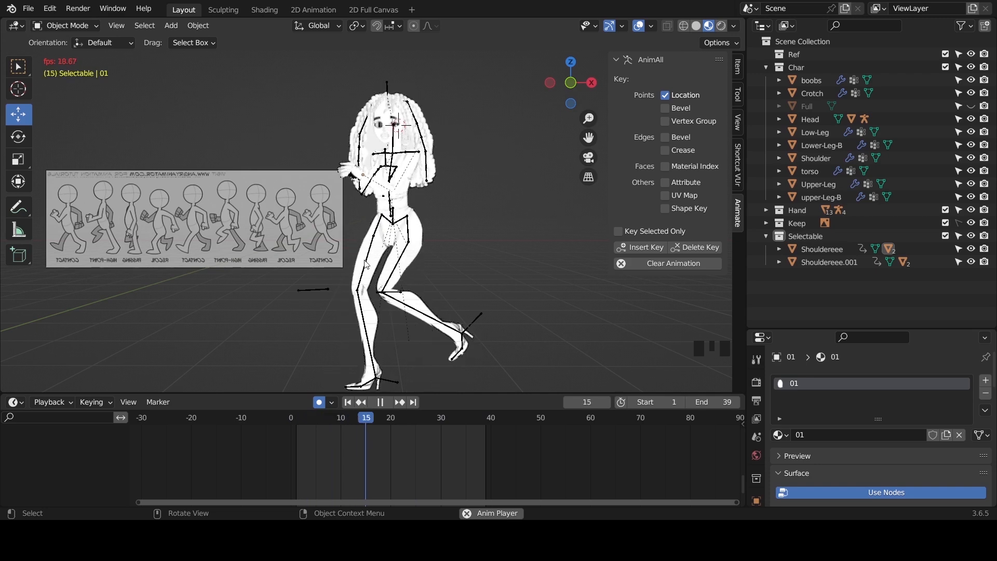
pyautogui.press('space')
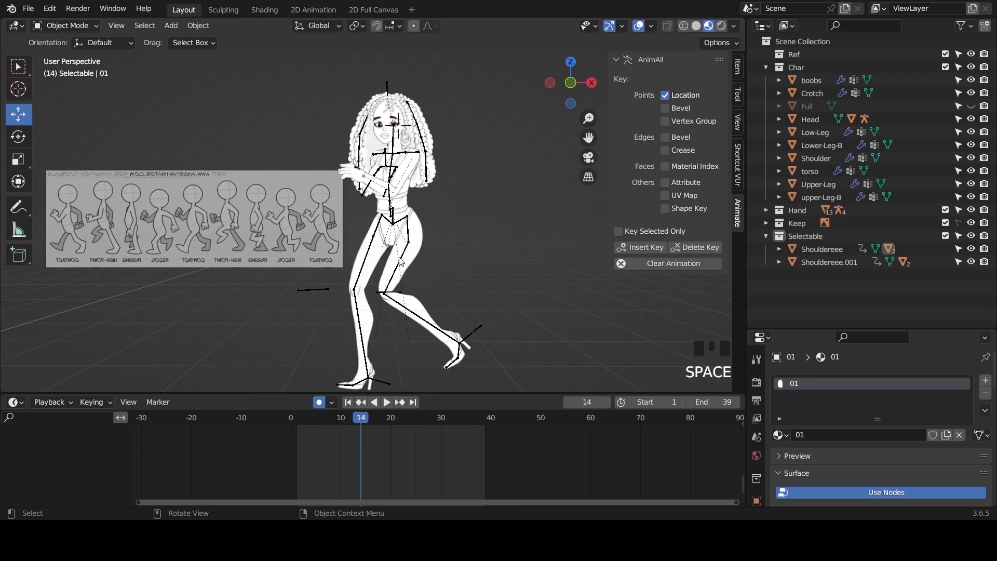
# - Select all bones of the leg armature and set all their keyframes to Bezier interpolation
pyautogui.click(400, 261)
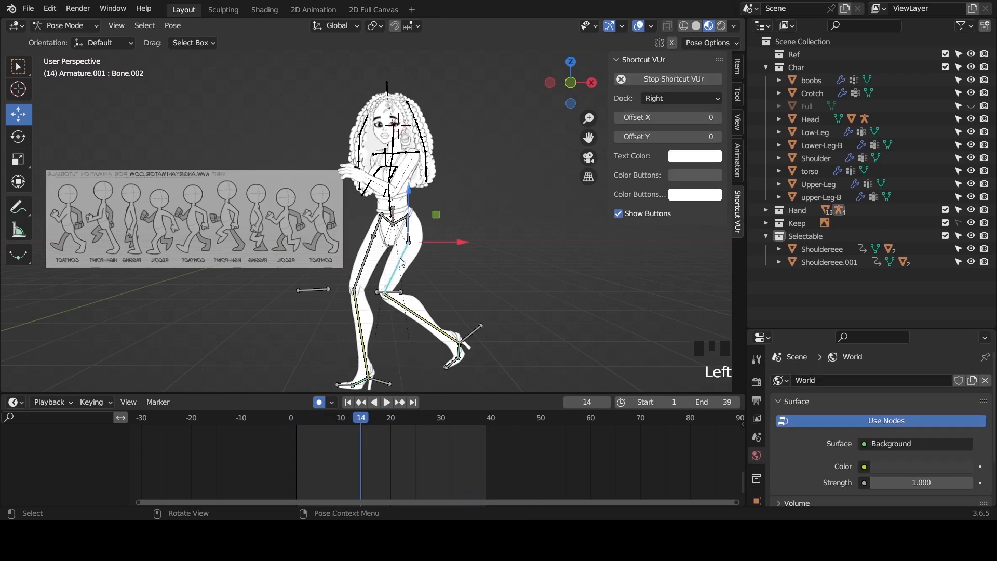
pyautogui.press('a')
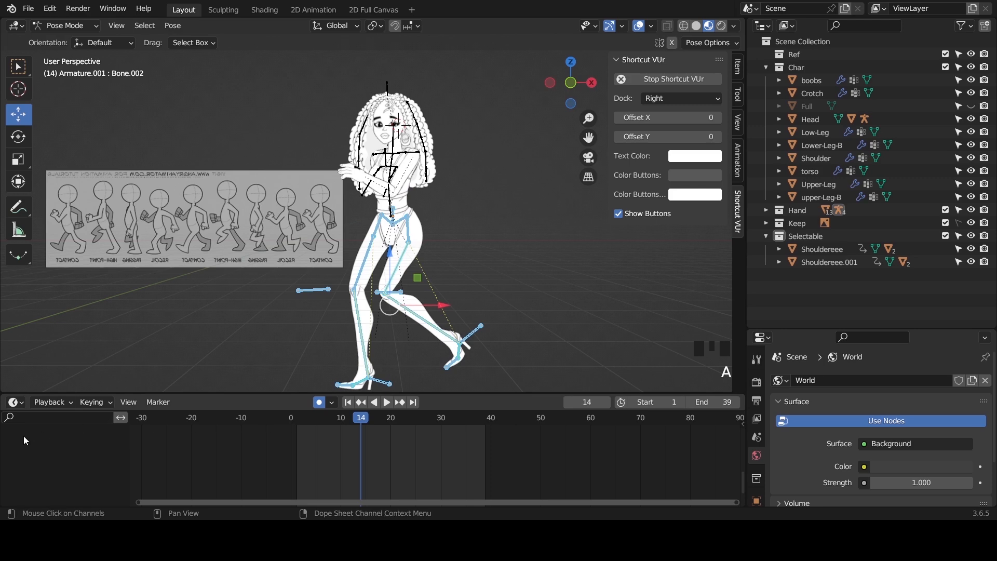
pyautogui.scroll(2, 161, 452)
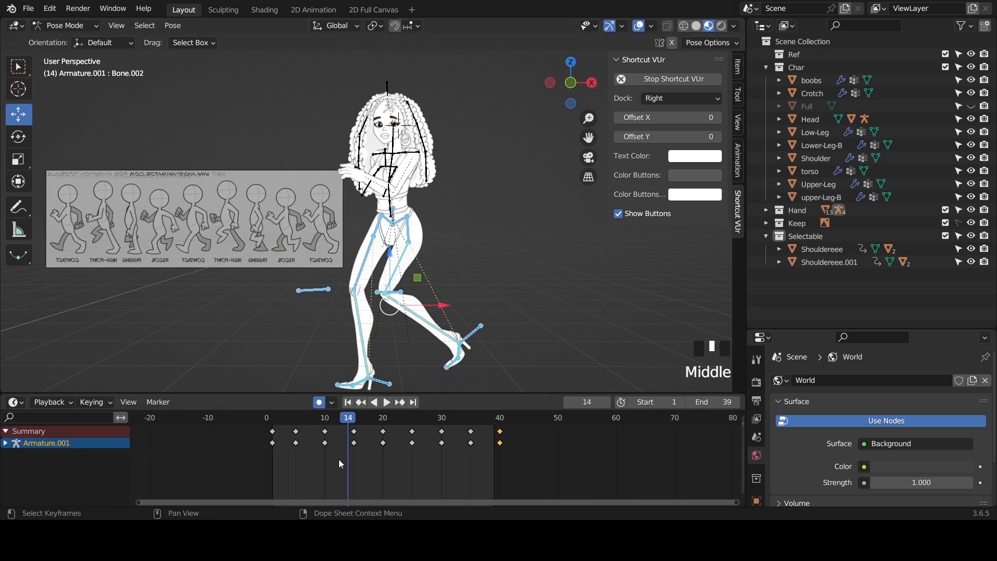
pyautogui.moveTo(524, 427); pyautogui.dragTo(269, 441)
pyautogui.click(6, 435)
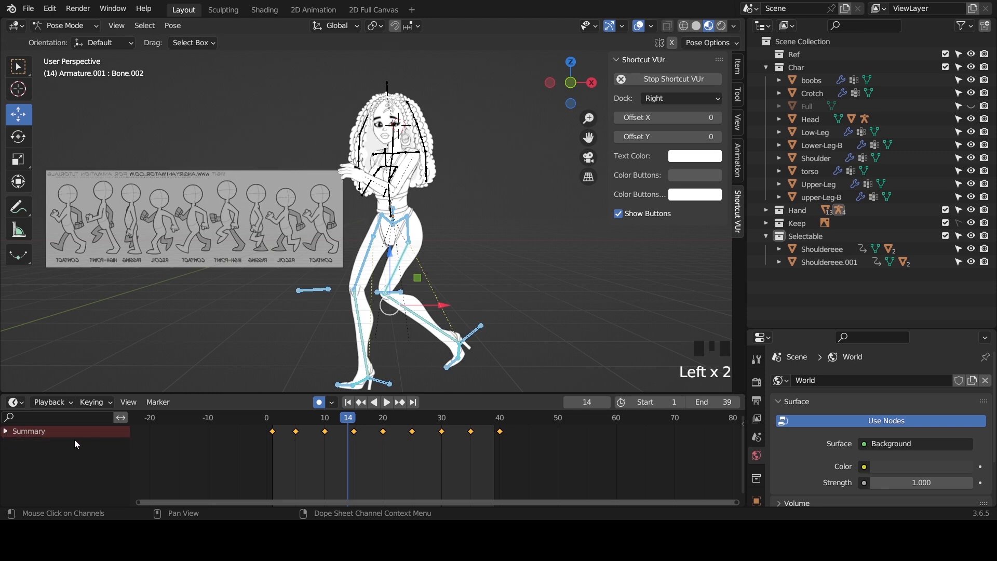
pyautogui.moveTo(526, 442); pyautogui.dragTo(259, 430)
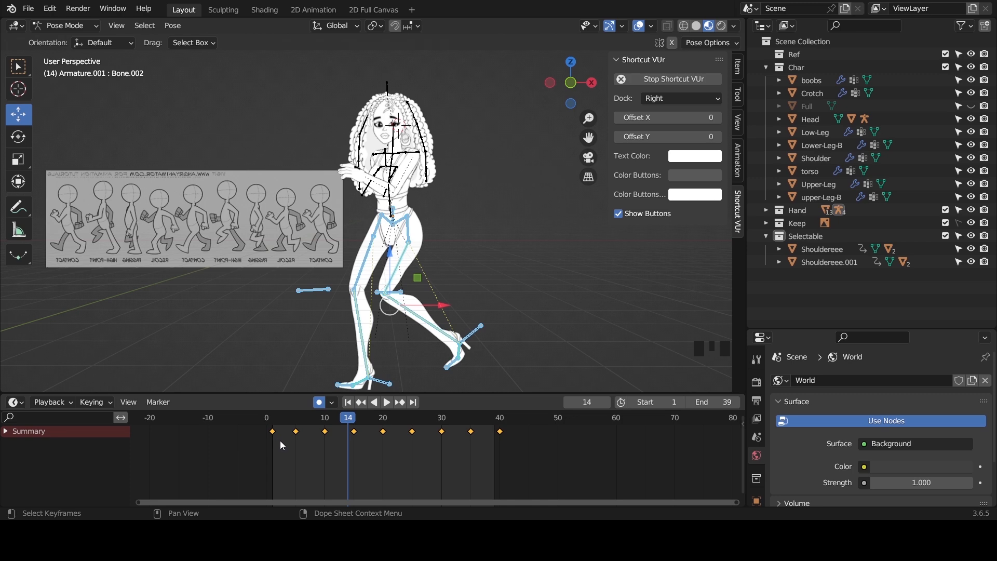
pyautogui.press('t')
pyautogui.click(259, 450)
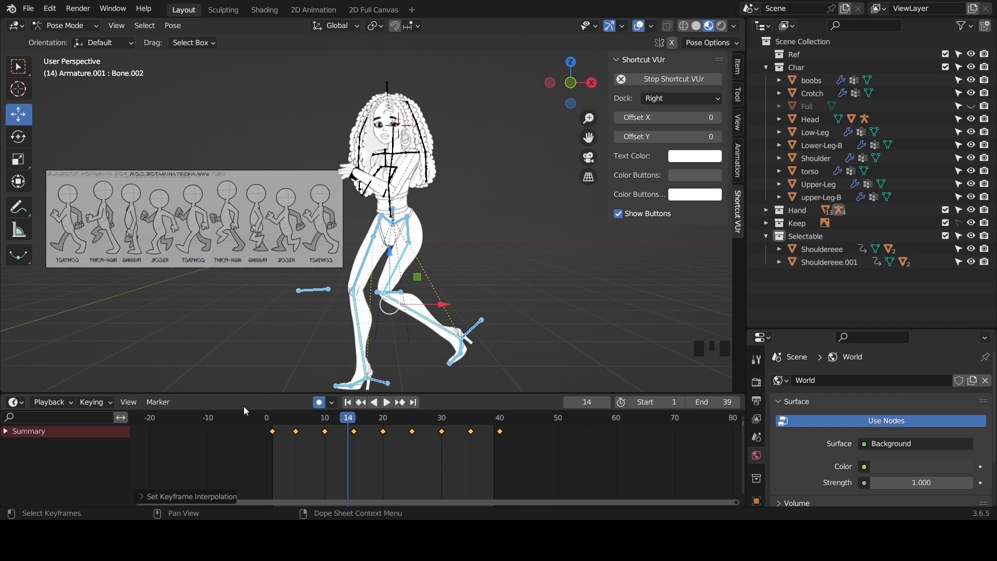
# - Play the animation from frame 1 and try Linear interpolation on the leg armature's keyframes
pyautogui.click(269, 421)
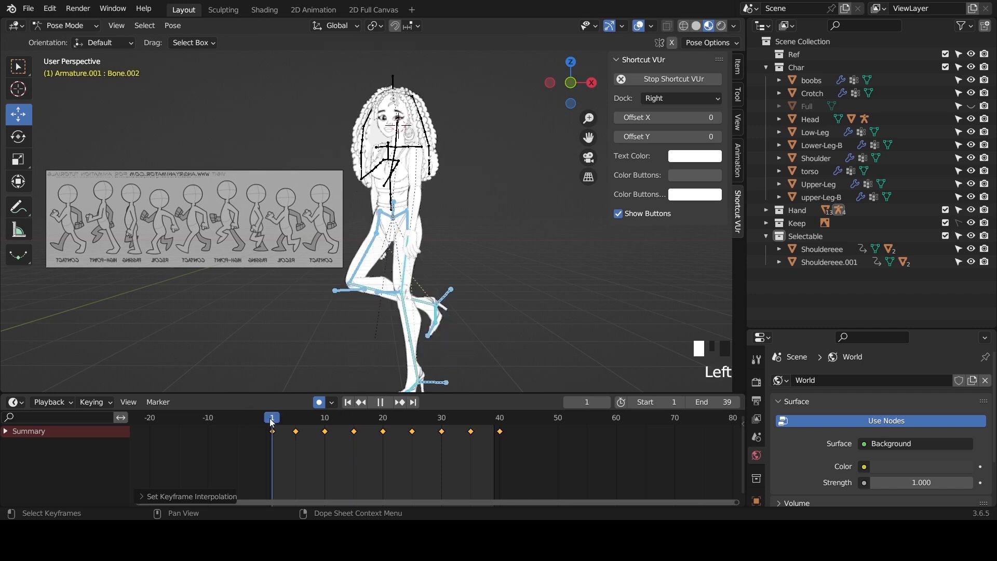
pyautogui.press('space')
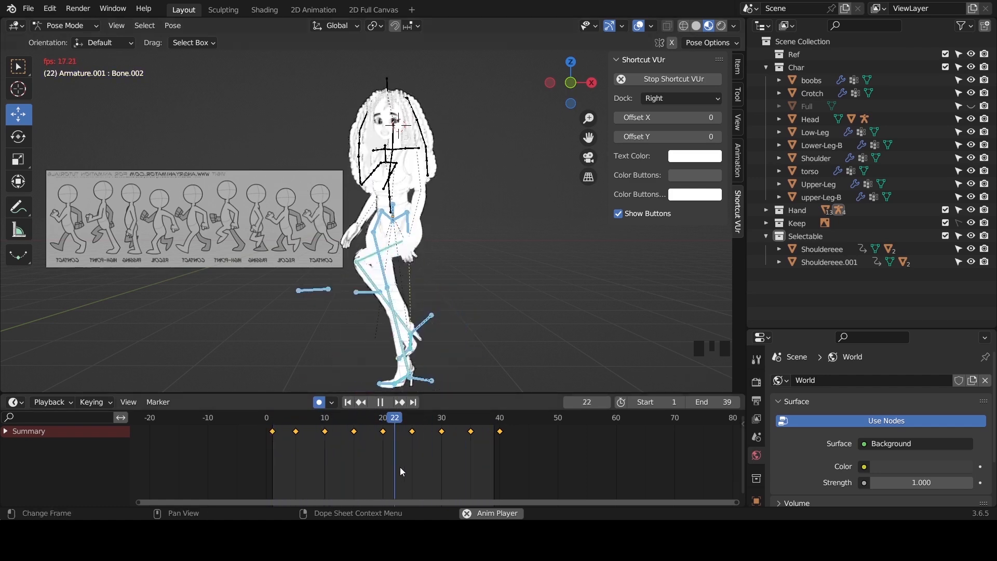
pyautogui.press('t')
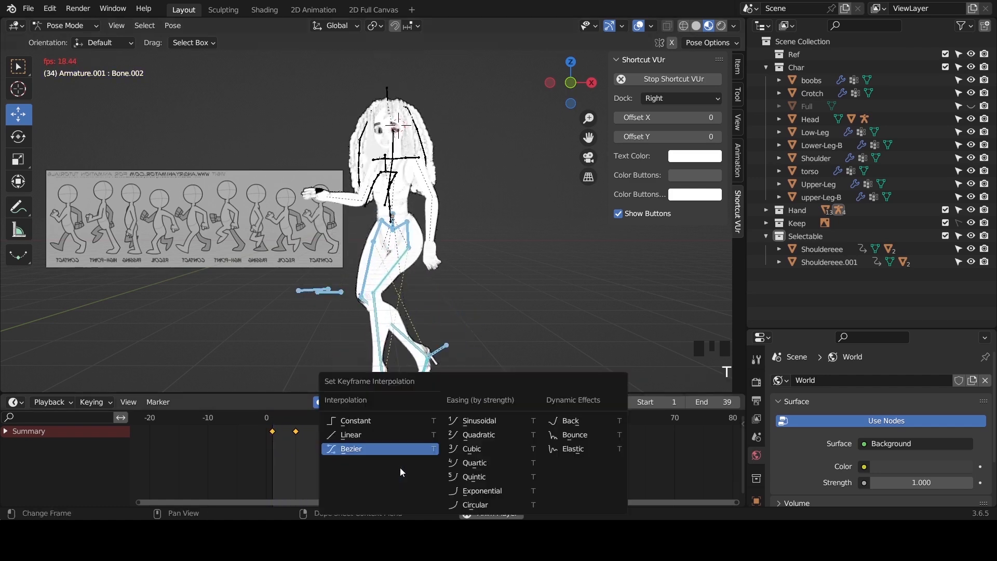
pyautogui.click(363, 432)
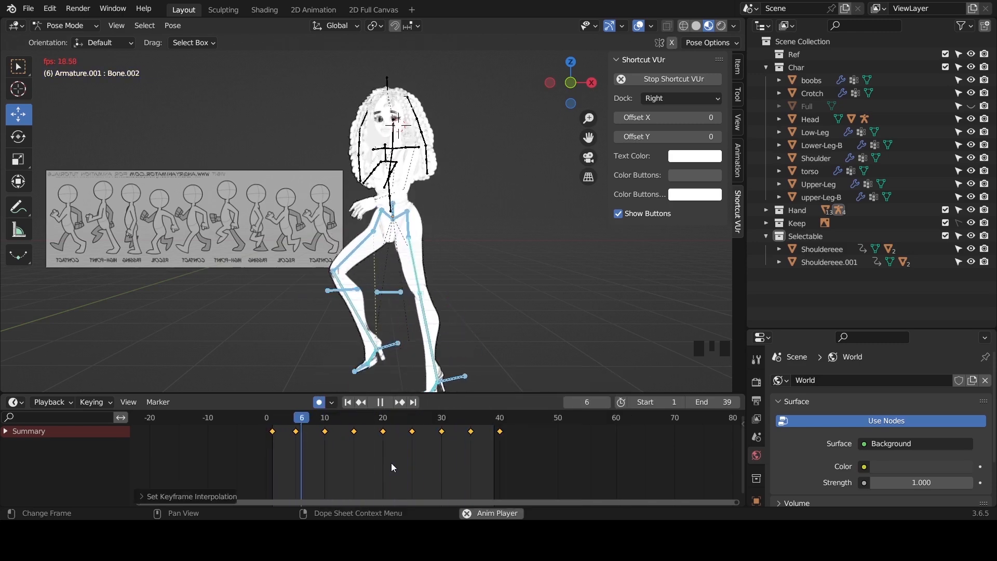
# - Set the leg armature's keyframes back to Bezier interpolation, review the leg motion and stop playback
pyautogui.press('t')
pyautogui.click(371, 450)
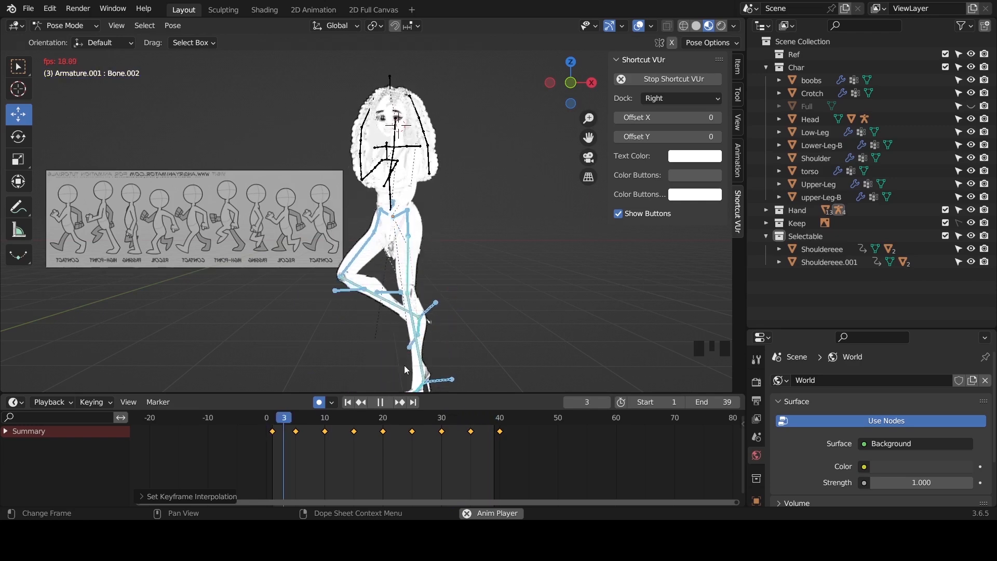
pyautogui.scroll(5, 437, 317)
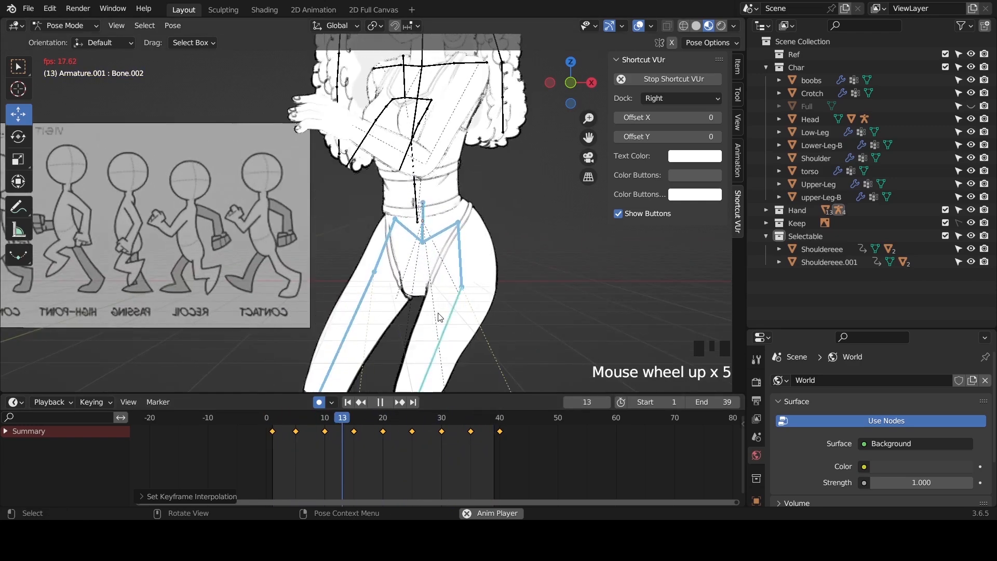
pyautogui.scroll(-2, 440, 318)
pyautogui.scroll(-1, 439, 317)
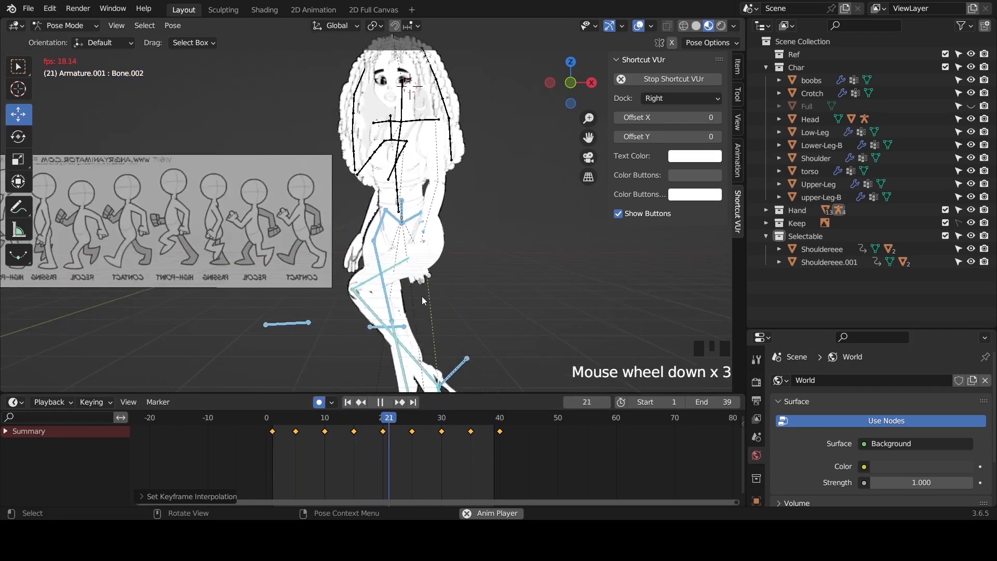
pyautogui.press('space')
# - Select all objects in the Selectable collection
pyautogui.click(449, 173)
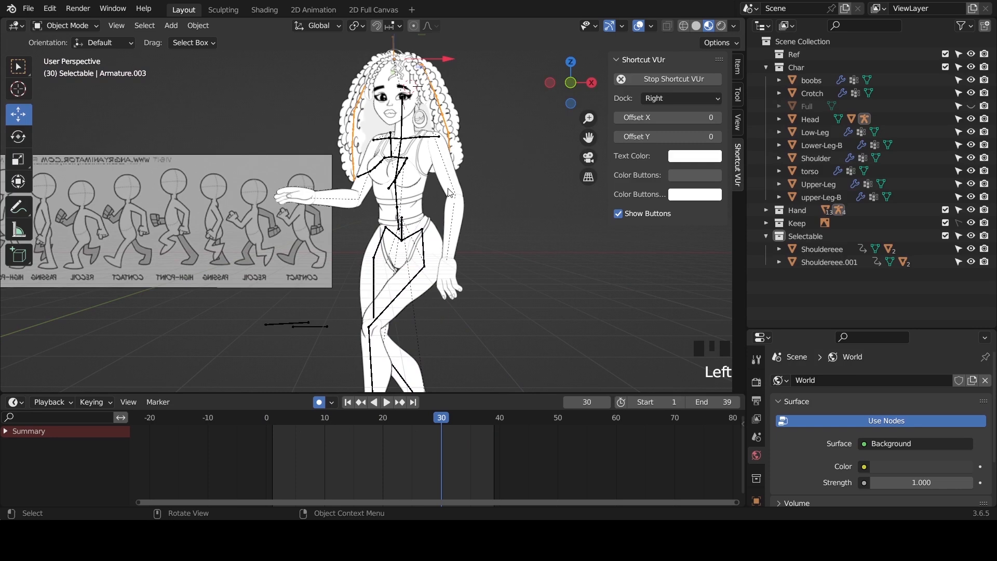
pyautogui.click(808, 239)
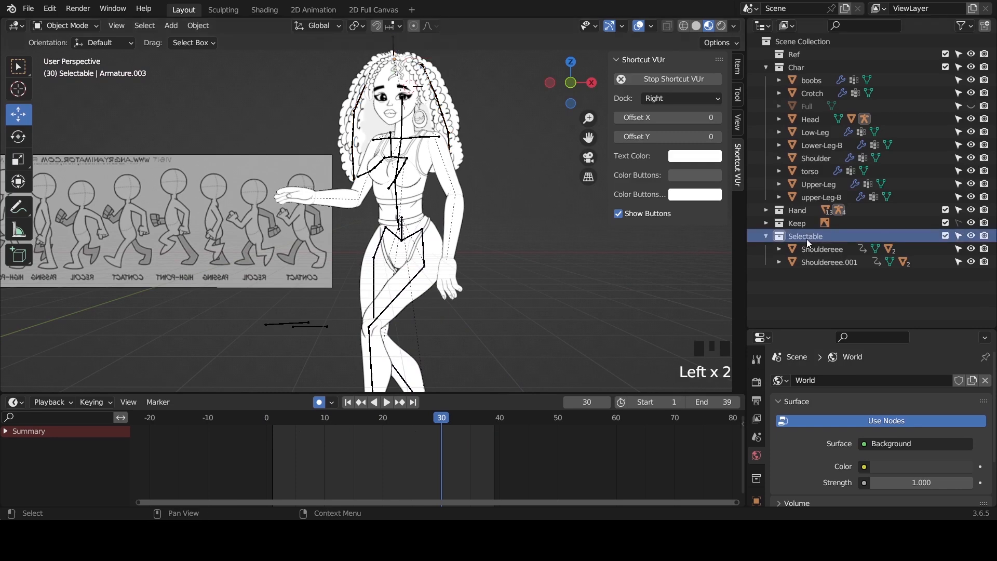
pyautogui.rightClick(803, 238)
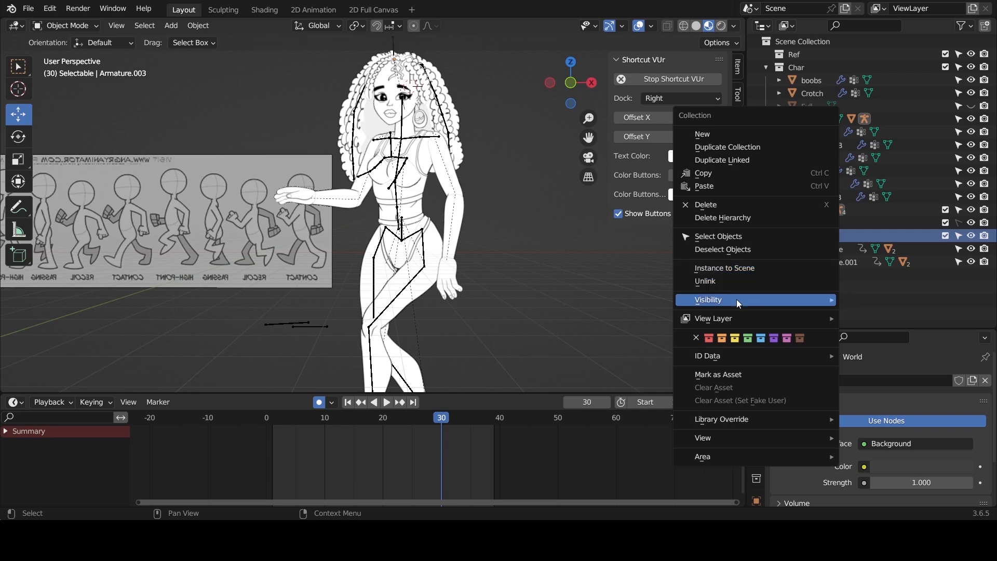
pyautogui.moveTo(738, 299)
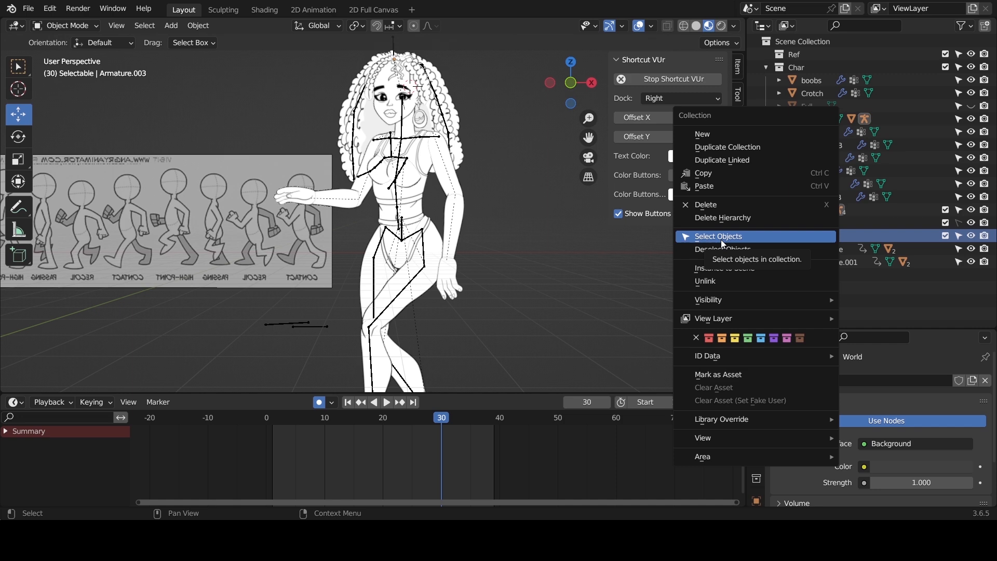
pyautogui.click(722, 240)
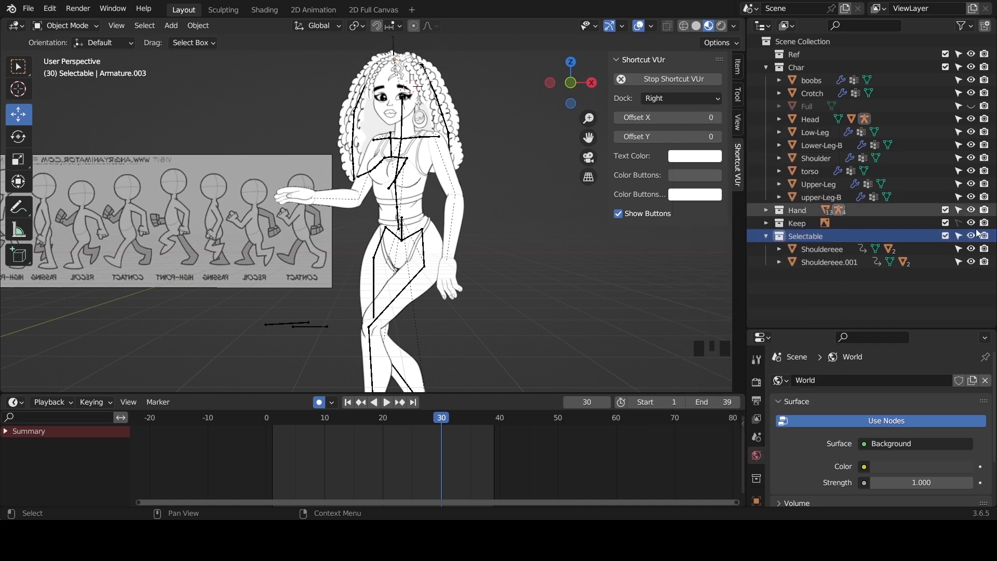
pyautogui.rightClick(822, 237)
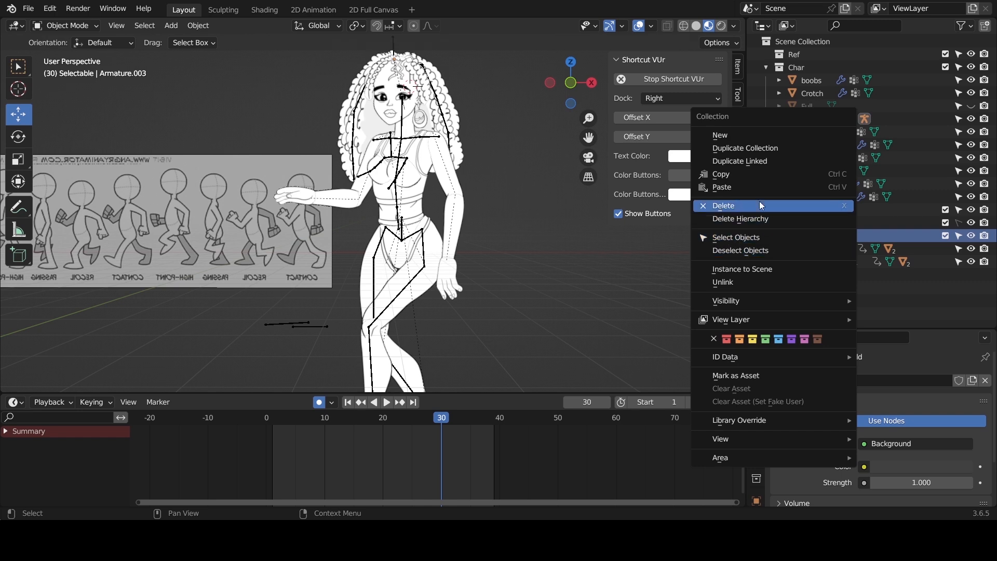
pyautogui.click(766, 237)
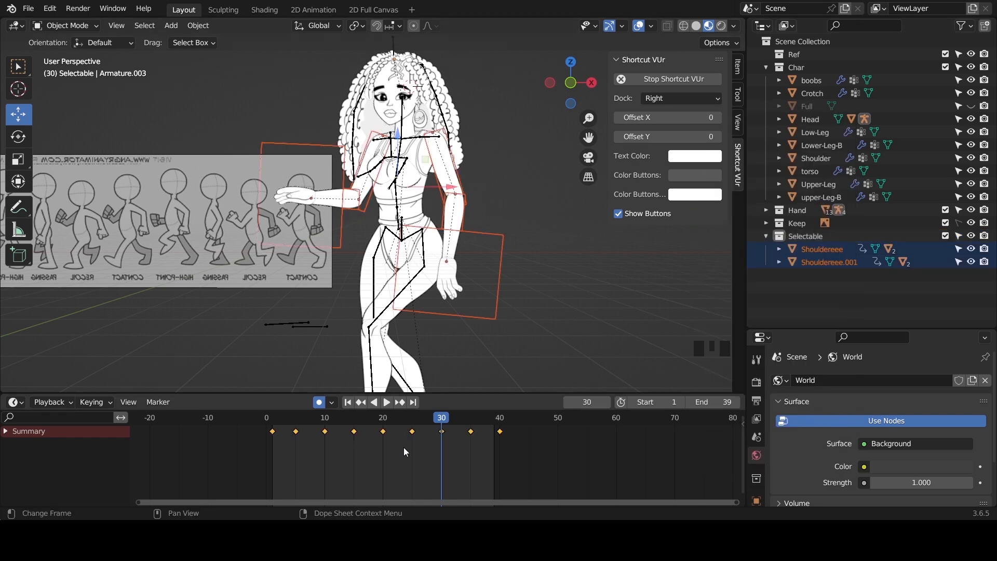
# - Set the keyframes of the selected arm objects to Bezier interpolation
pyautogui.rightClick(412, 429)
pyautogui.moveTo(413, 429)
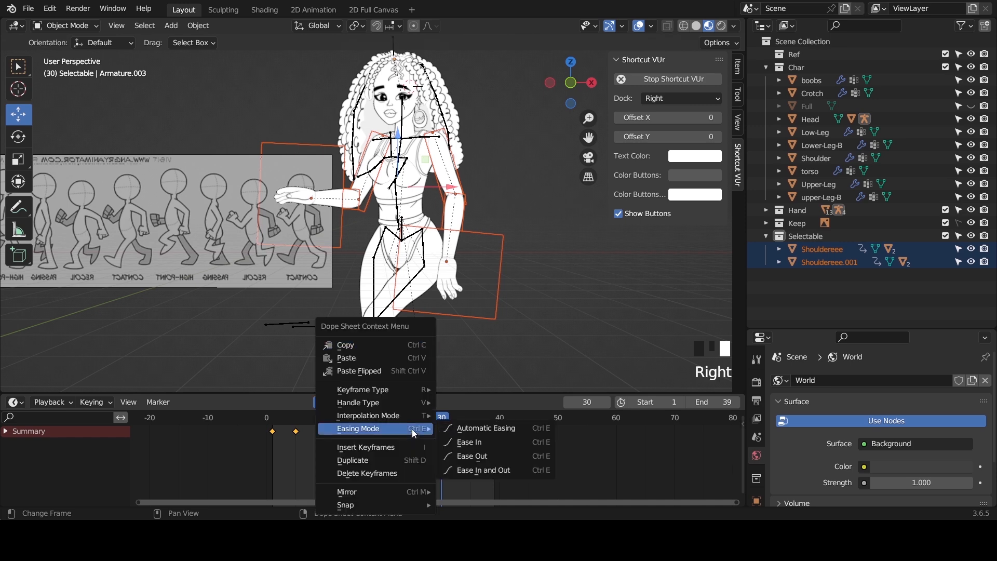
pyautogui.press('t')
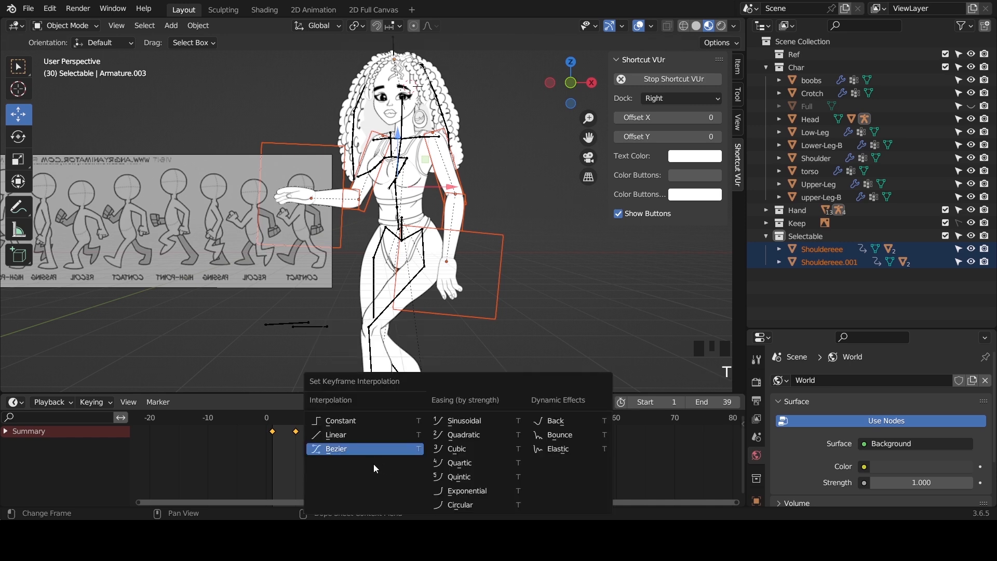
pyautogui.rightClick(300, 445)
pyautogui.moveTo(292, 417)
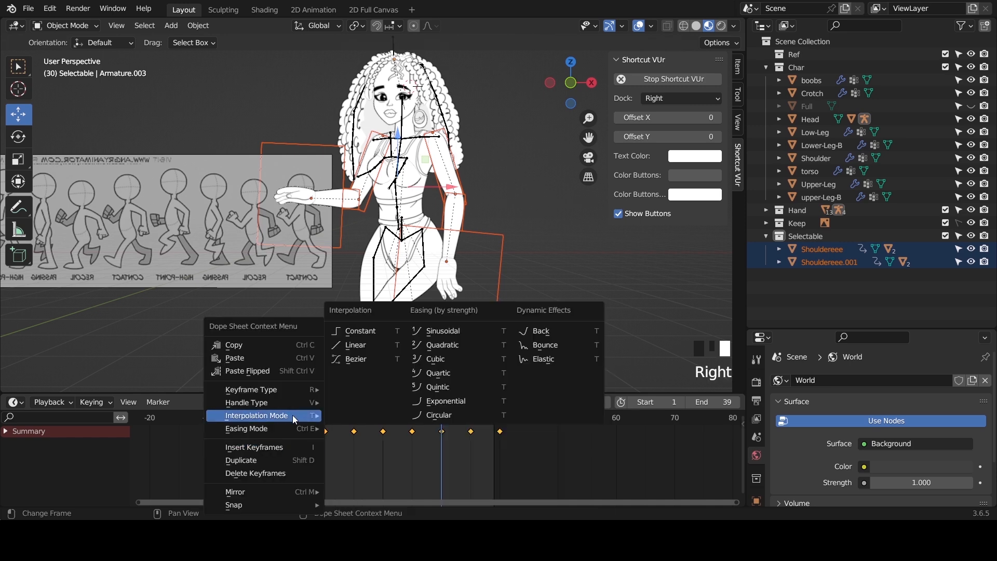
pyautogui.click(364, 359)
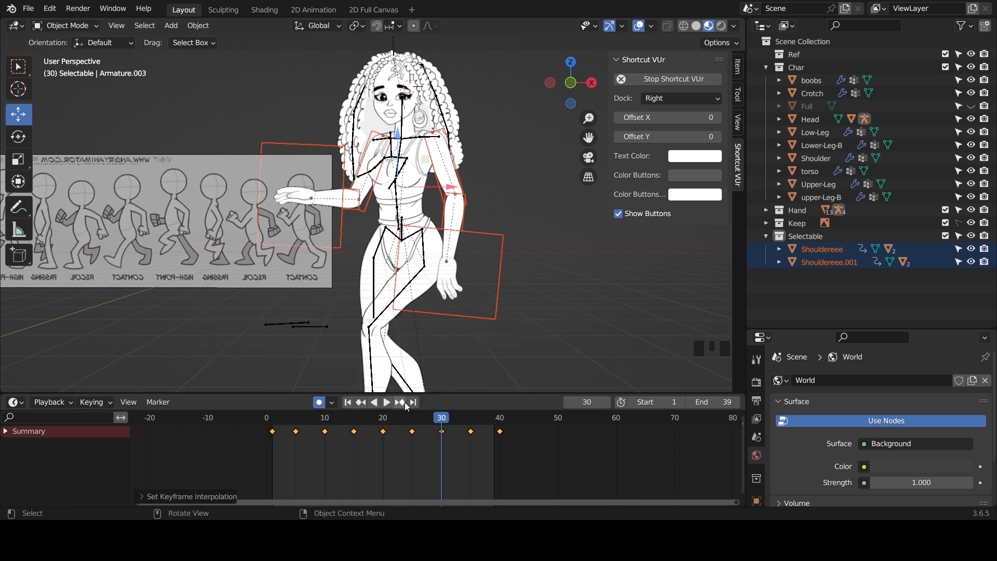
# - Scrub the animation from frame 1 to frame 37 with the arms deselected to examine their motion
pyautogui.scroll(5, 479, 214)
pyautogui.scroll(-1, 326, 341)
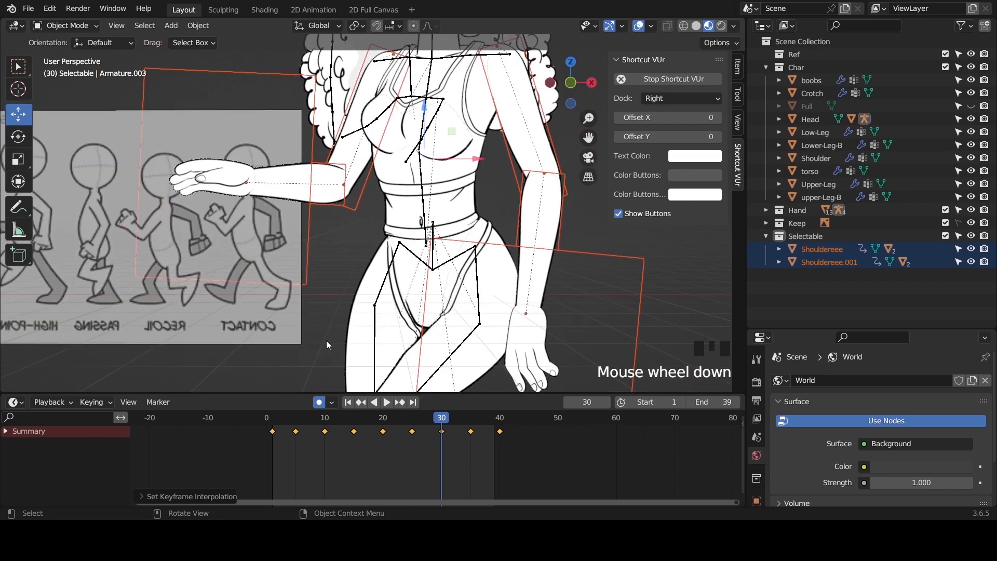
pyautogui.moveTo(272, 423); pyautogui.dragTo(298, 423)
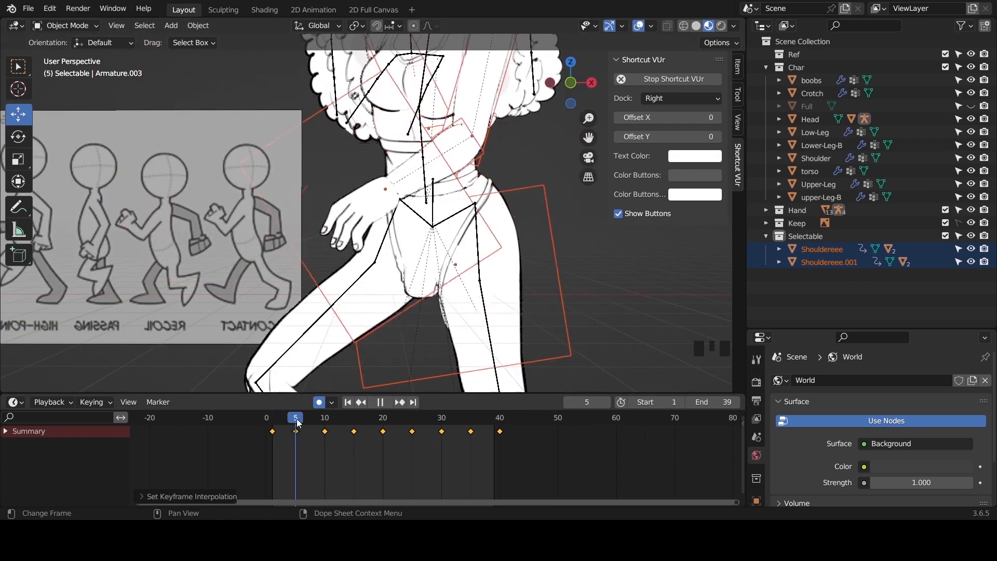
pyautogui.click(606, 262)
pyautogui.moveTo(295, 418); pyautogui.dragTo(479, 438)
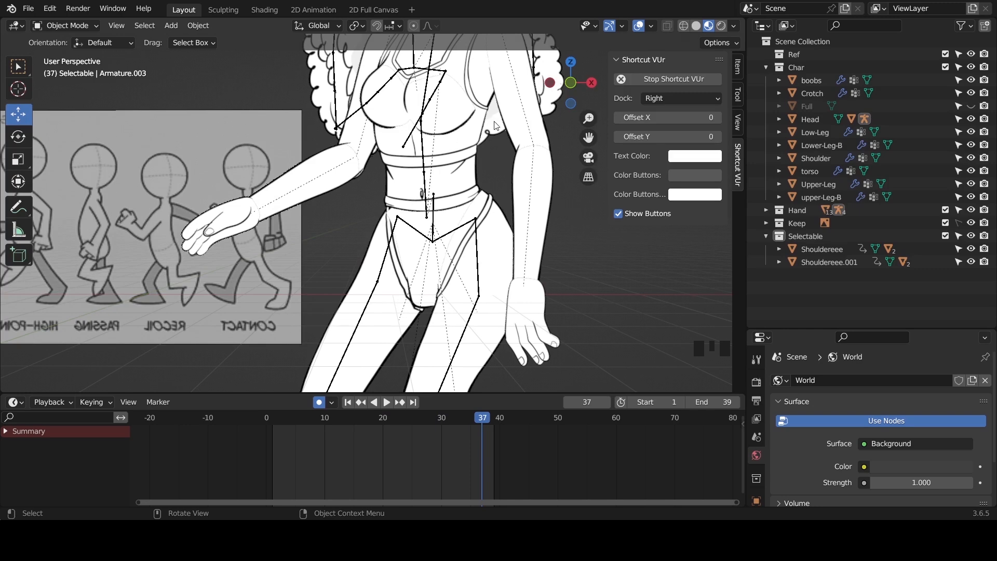
# - Select the wrist object on the character's straight hanging arm
pyautogui.scroll(4, 478, 190)
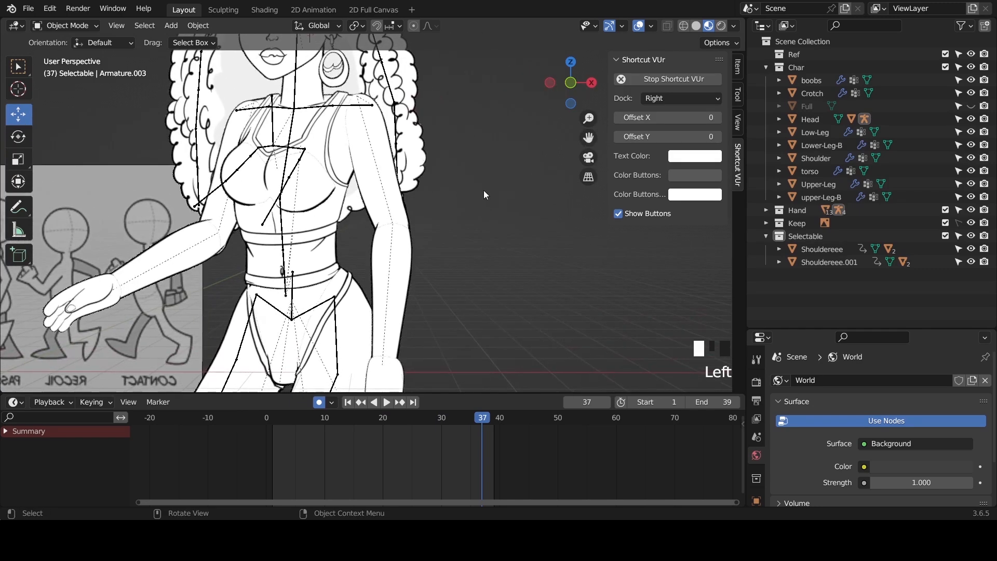
pyautogui.click(437, 262)
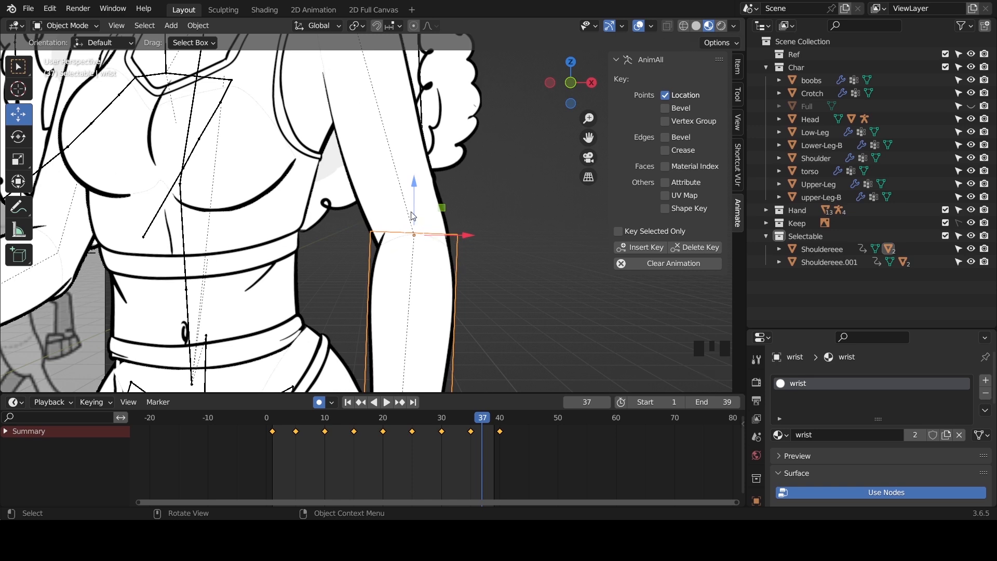
pyautogui.scroll(-8, 495, 209)
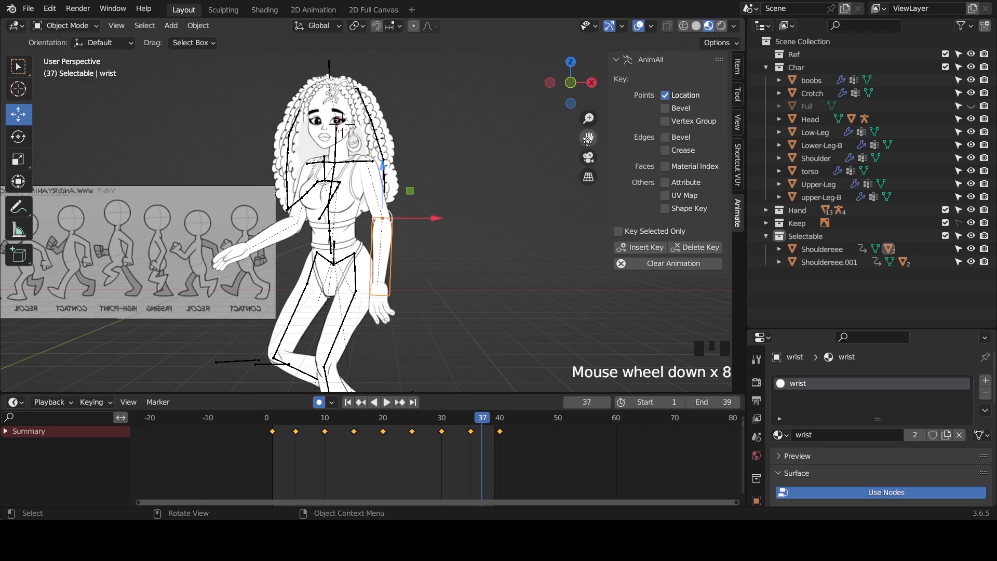
pyautogui.moveTo(589, 138); pyautogui.dragTo(599, 79)
pyautogui.scroll(-5, 296, 241)
pyautogui.scroll(3, 301, 239)
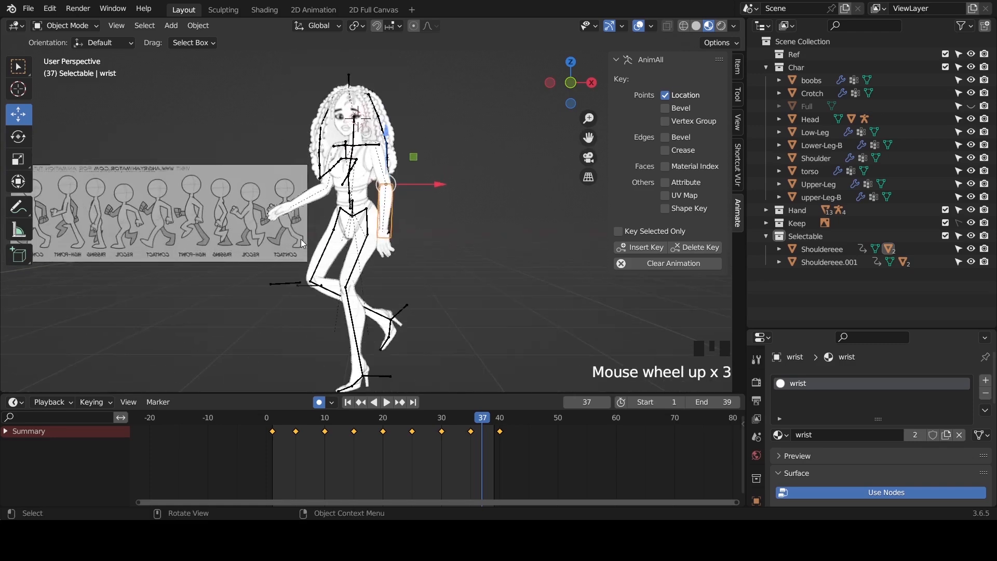
# - Play the animation with the viewport overlays hidden to examine the full figure's motion, and stop playback
pyautogui.press('space')
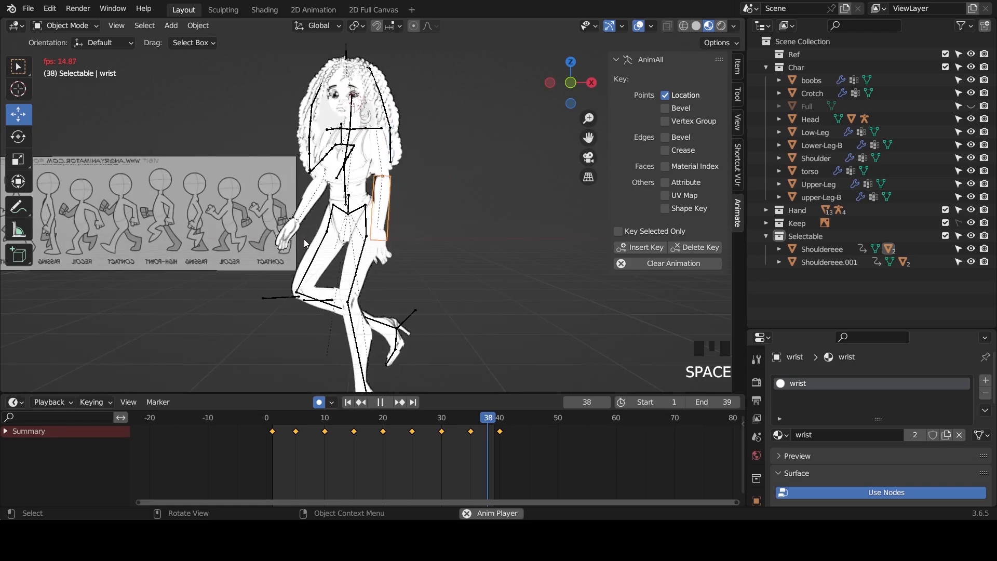
pyautogui.click(638, 26)
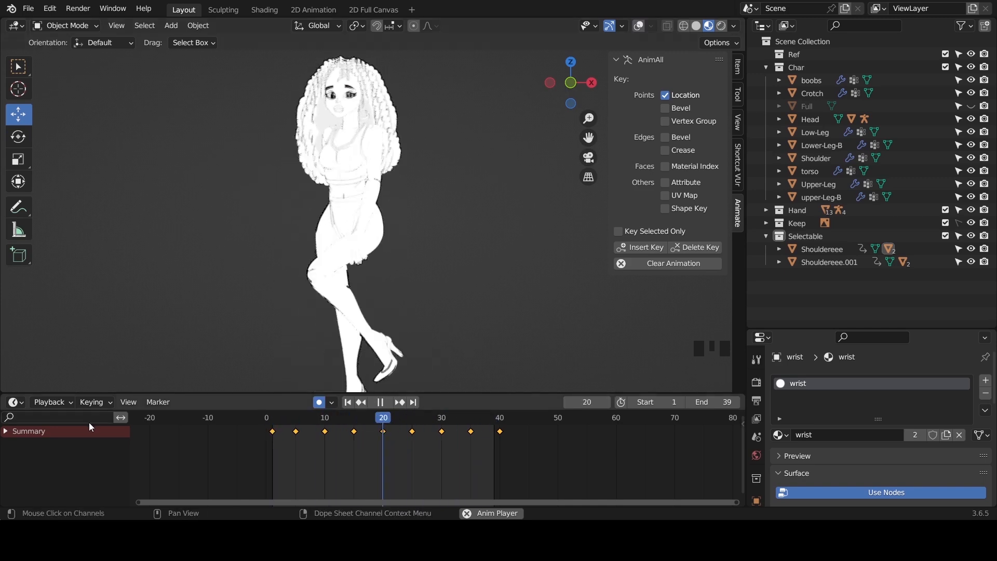
pyautogui.press('space')
# - Set the playback sync mode to Play Every Frame and play the walk cycle to judge its speed
pyautogui.click(65, 403)
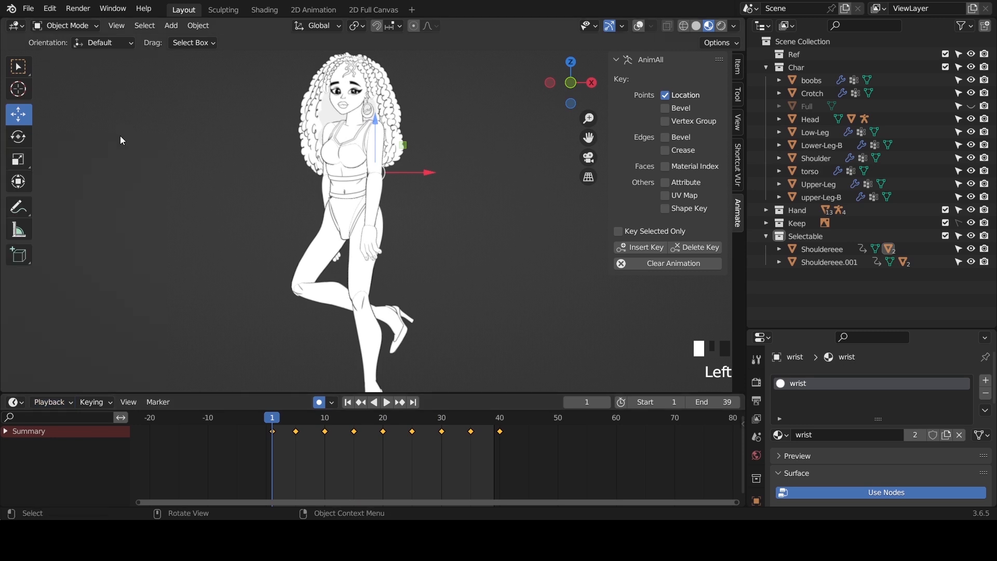
pyautogui.click(52, 407)
pyautogui.click(58, 403)
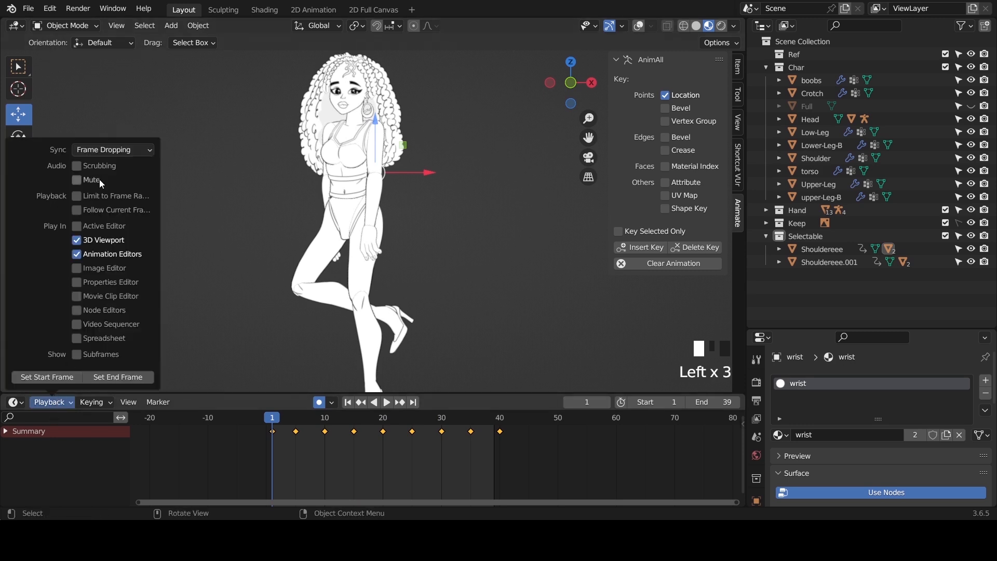
pyautogui.click(98, 152)
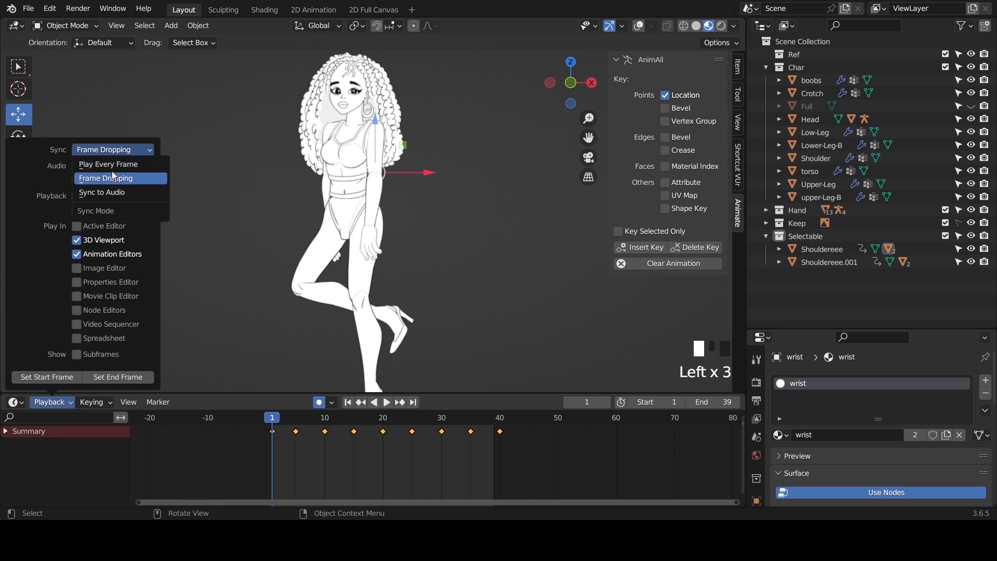
pyautogui.click(111, 167)
pyautogui.press('space')
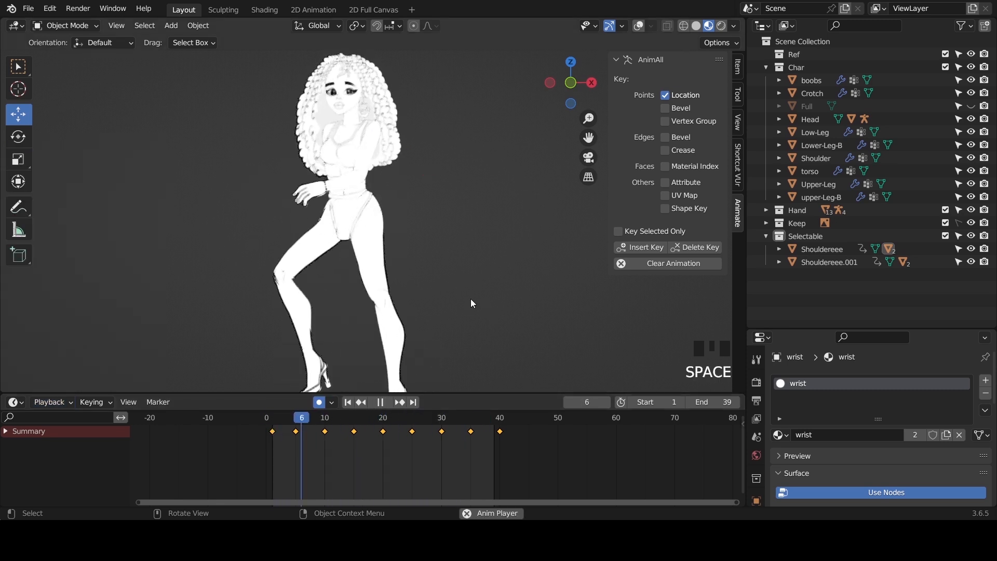
pyautogui.press('space')
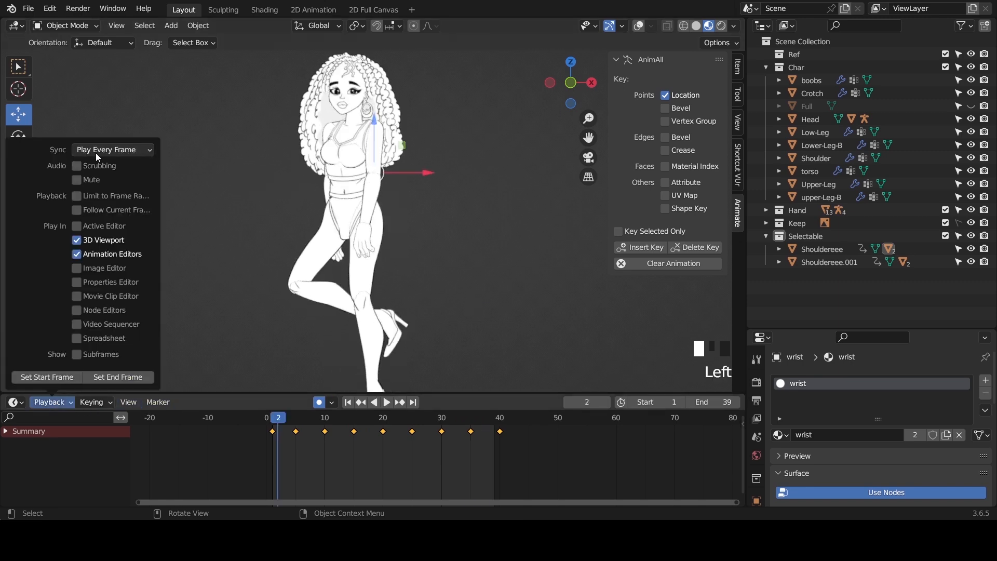
# - Set the playback sync mode back to Frame Dropping and review the walk cycle again
pyautogui.click(96, 153)
pyautogui.click(116, 177)
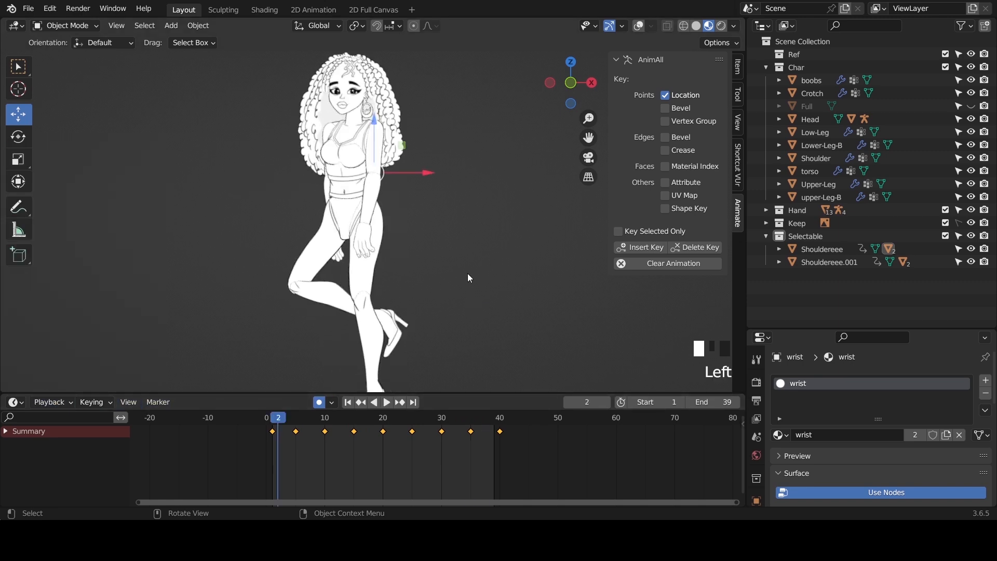
pyautogui.press('space')
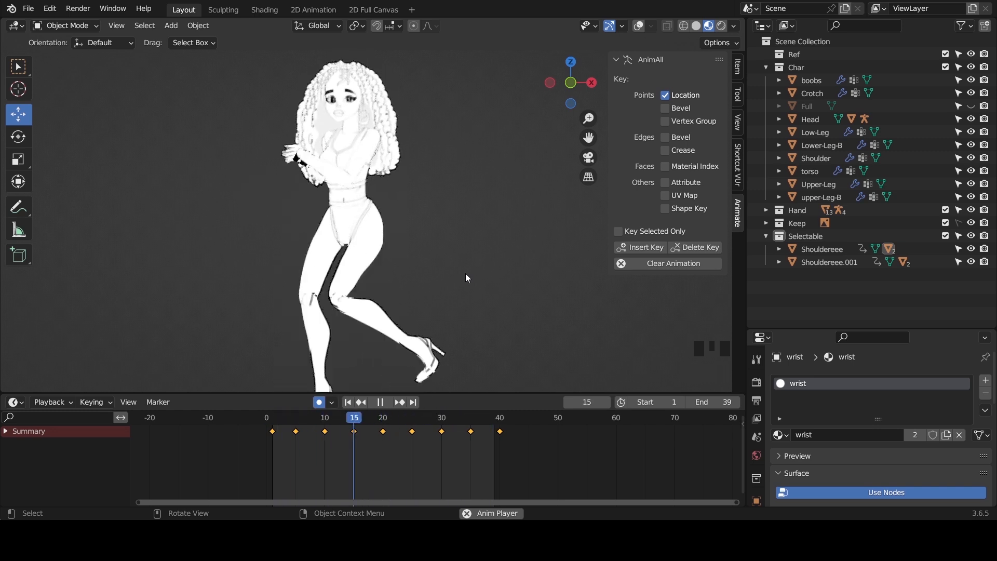
pyautogui.press('space')
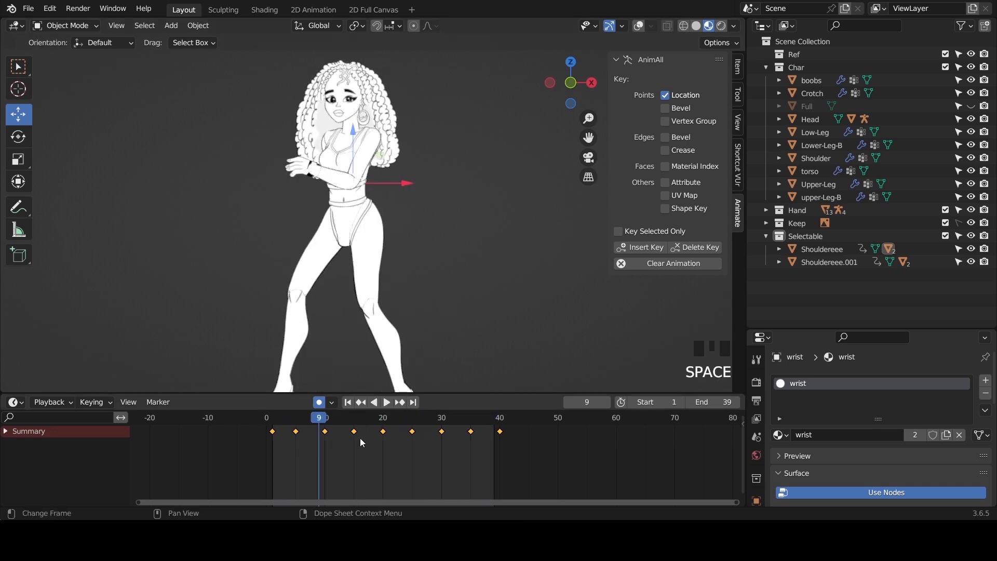
# - Compare the character's poses at frames 1 and 20, and return to frame 1
pyautogui.click(271, 419)
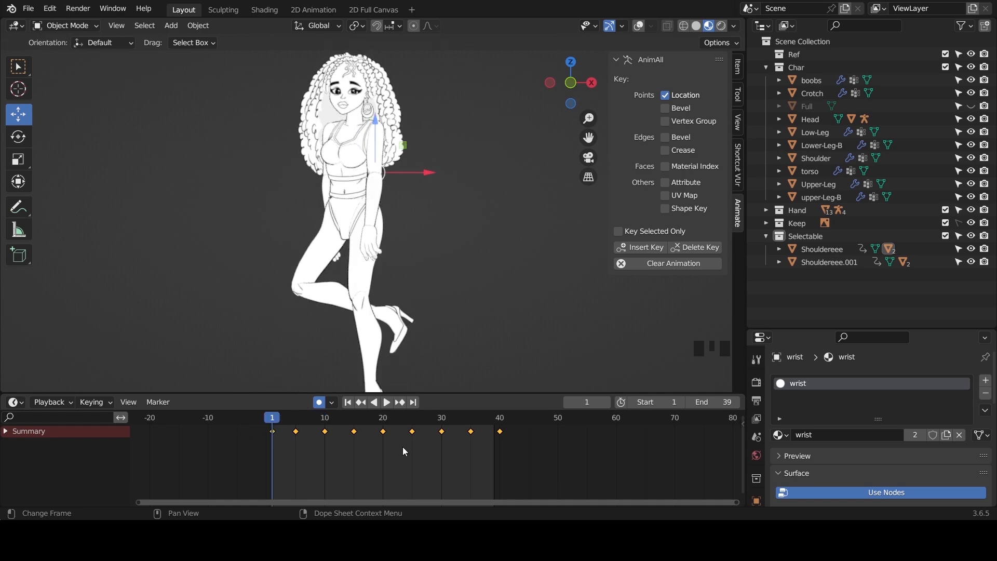
pyautogui.click(382, 417)
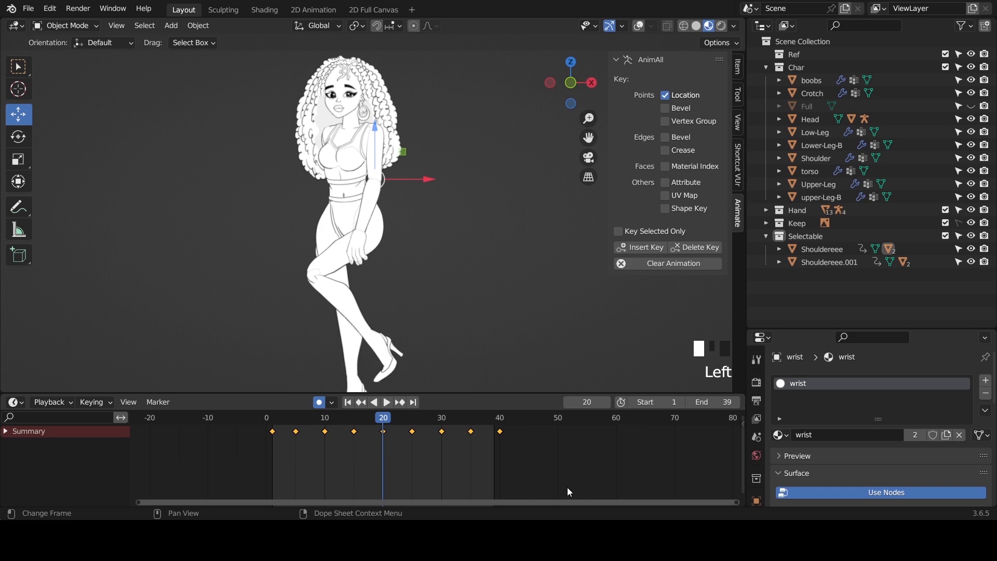
pyautogui.press('s')
pyautogui.rightClick(399, 452)
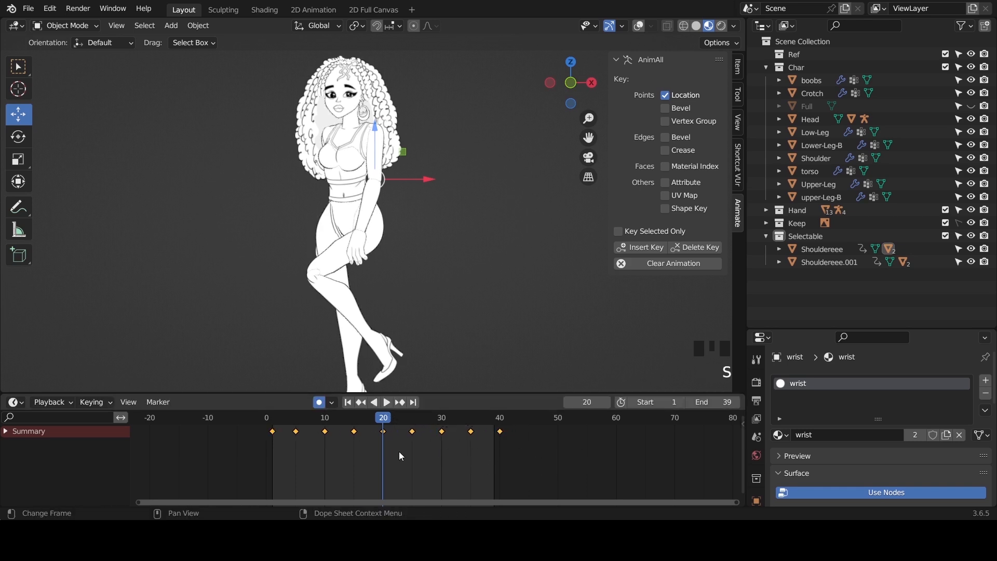
pyautogui.click(266, 417)
pyautogui.click(272, 417)
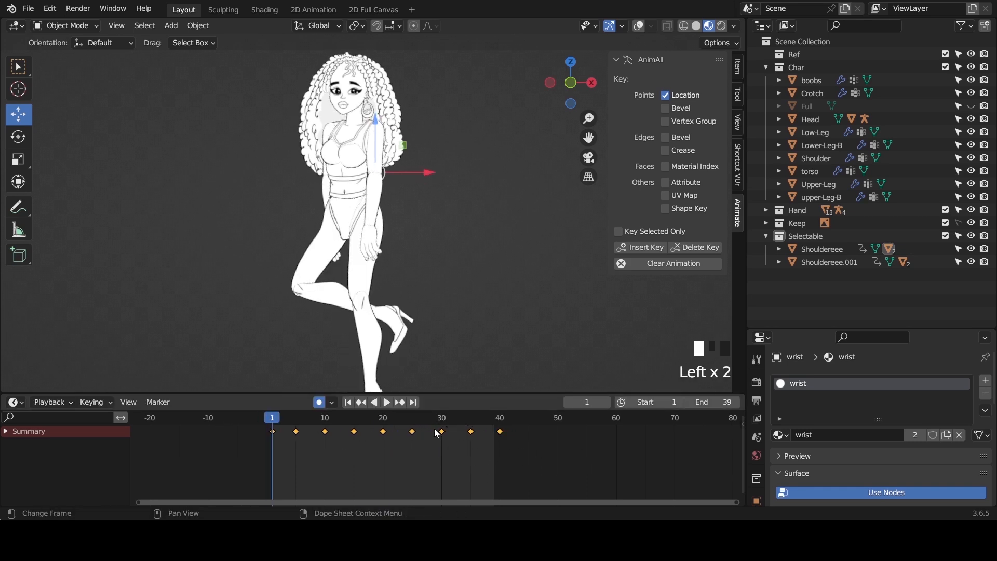
# - Show the viewport overlays again and select all objects in the Selectable collection
pyautogui.click(640, 27)
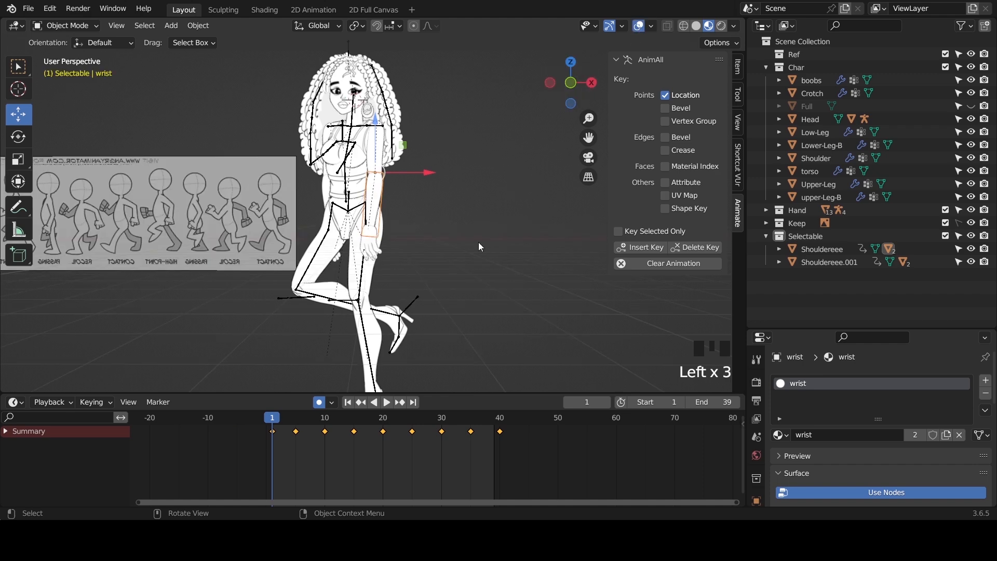
pyautogui.click(815, 238)
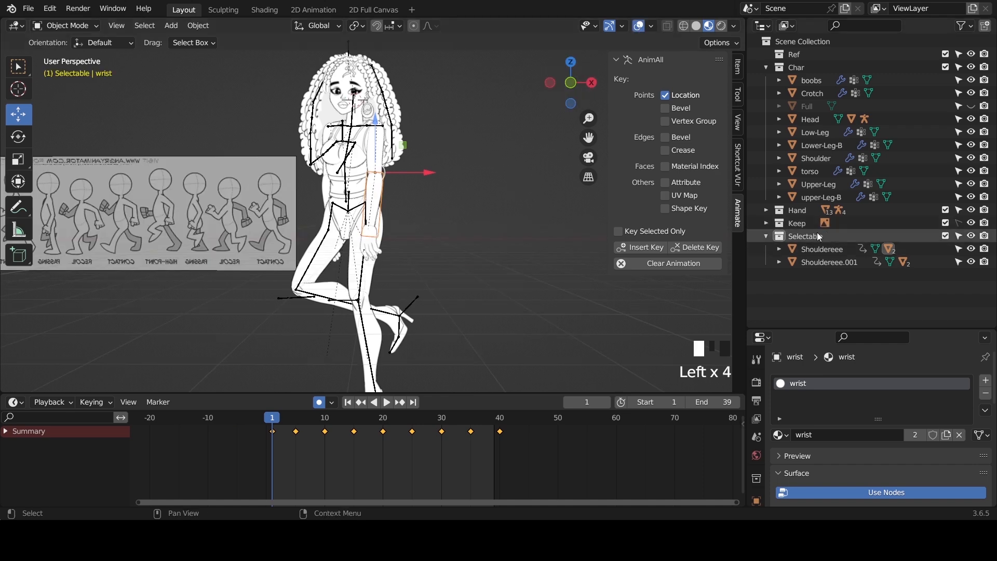
pyautogui.rightClick(815, 238)
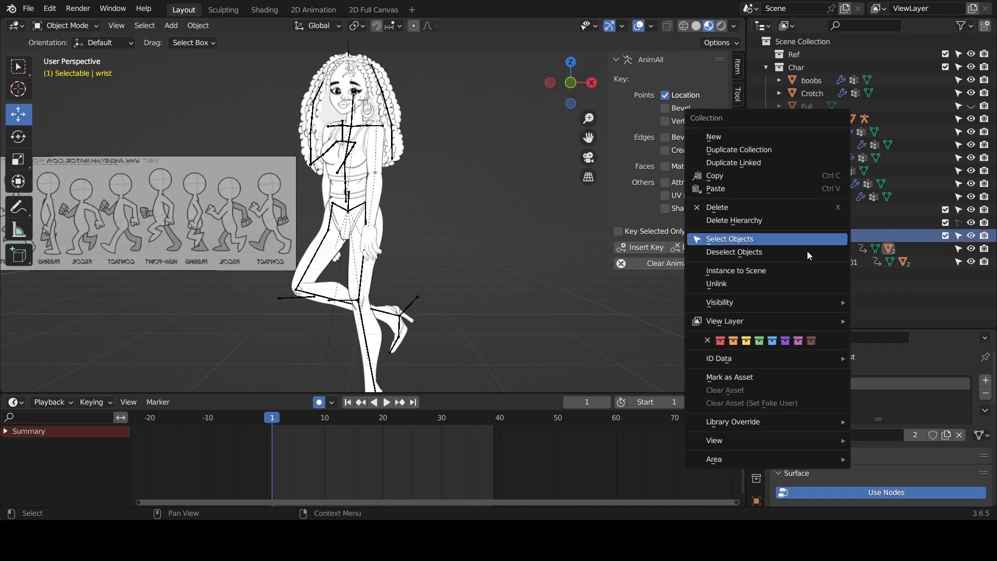
pyautogui.click(775, 242)
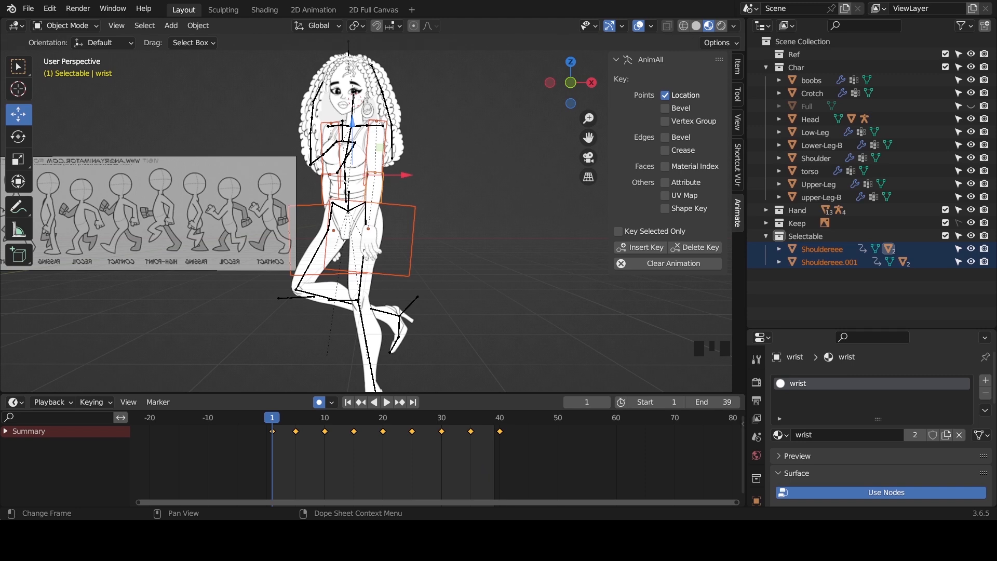
# - Scale the timing of the selected arm objects' keyframes by 0.5 around frame 1
pyautogui.press('s')
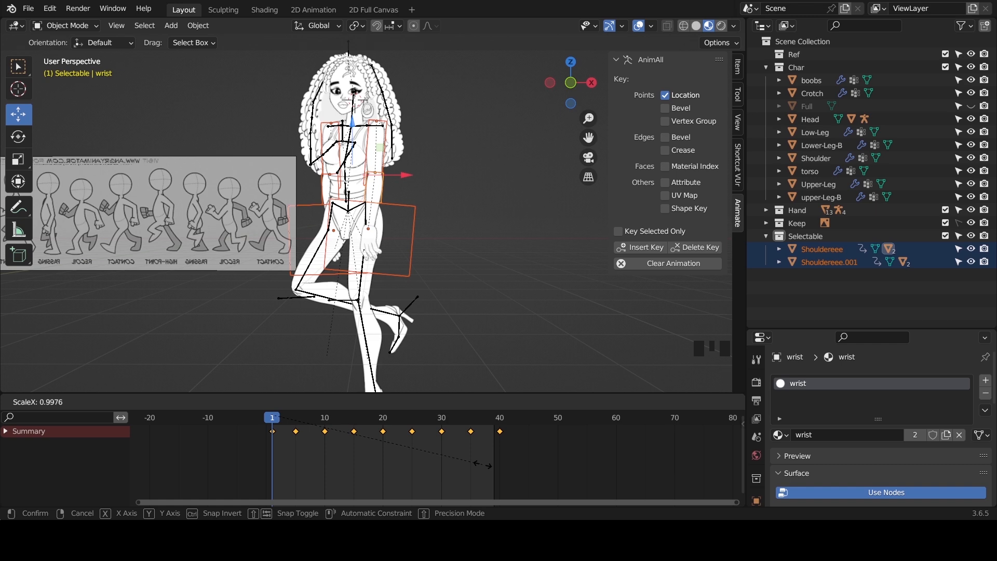
pyautogui.write('/2')
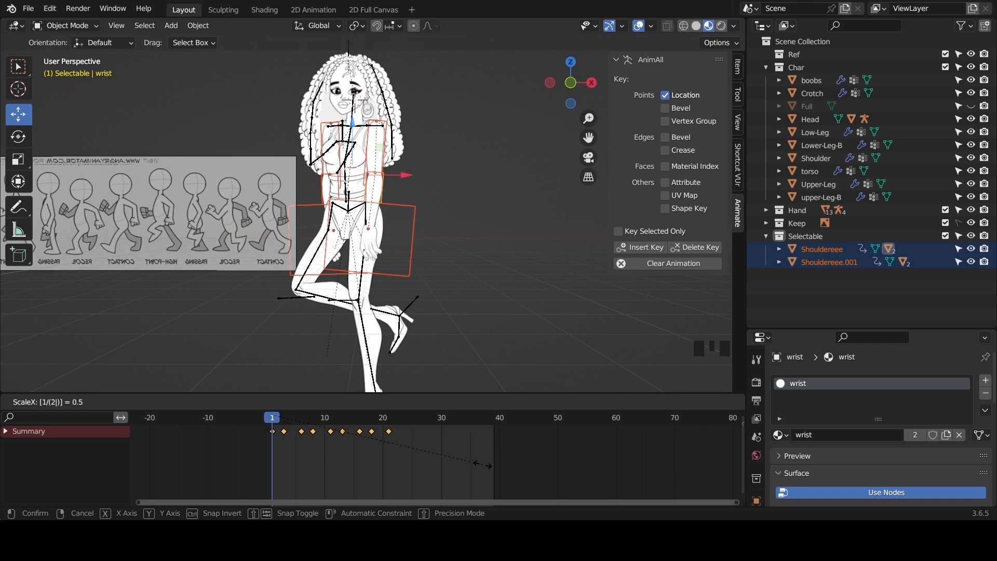
pyautogui.press('Return')
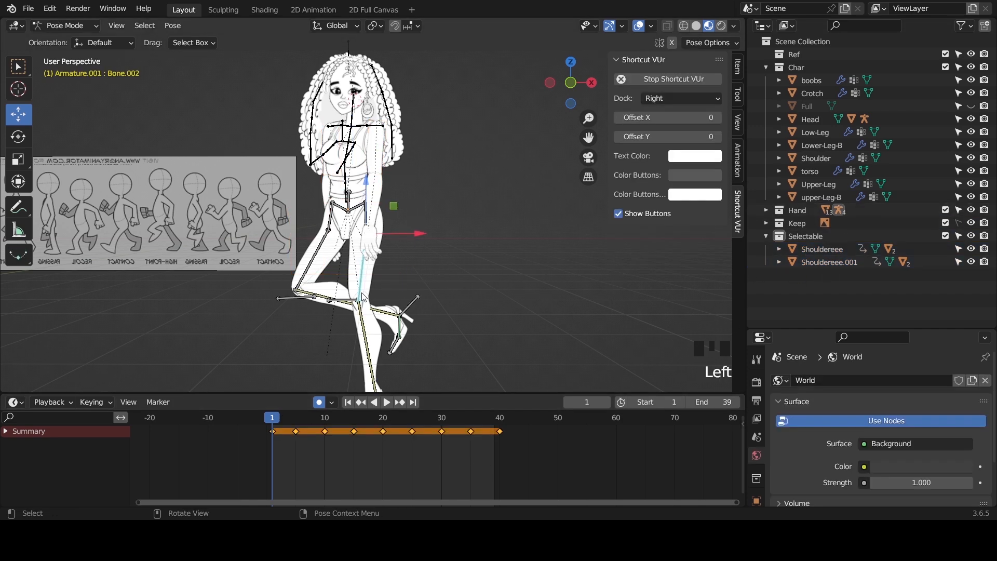
# - Select all bones of the leg armature and scale their keyframe timing by 0.5 around frame 1
pyautogui.press('ctrl')
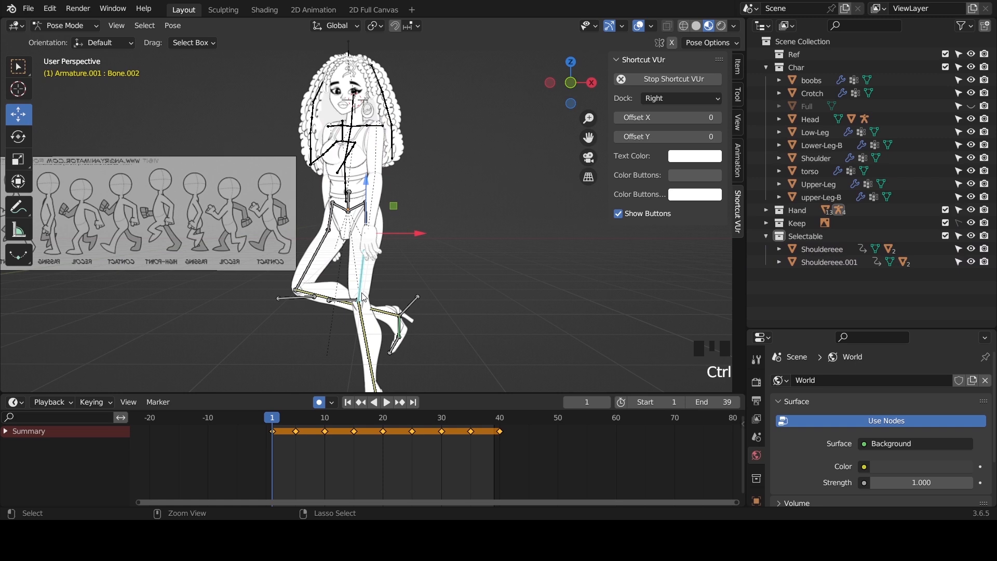
pyautogui.press('a')
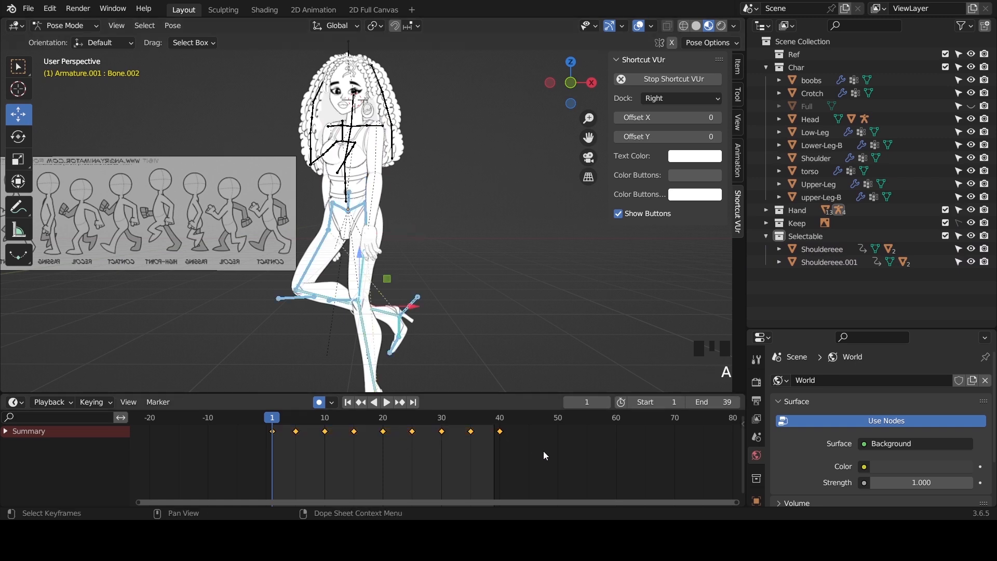
pyautogui.write('s0.5')
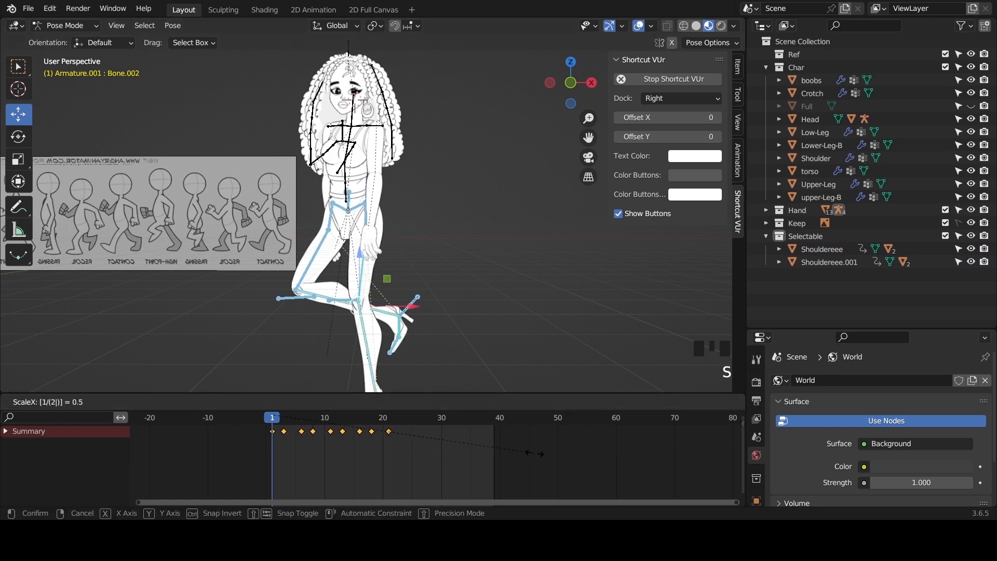
pyautogui.press('Return')
# - Replay the retimed walk cycle repeatedly from the start to judge the speed and coordination of arms and legs
pyautogui.press('space')
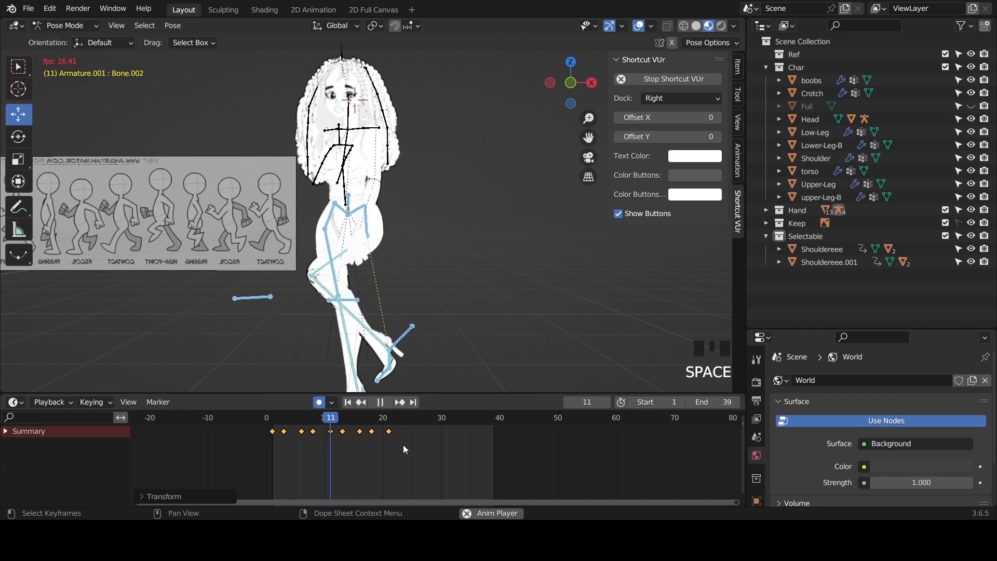
pyautogui.press('space')
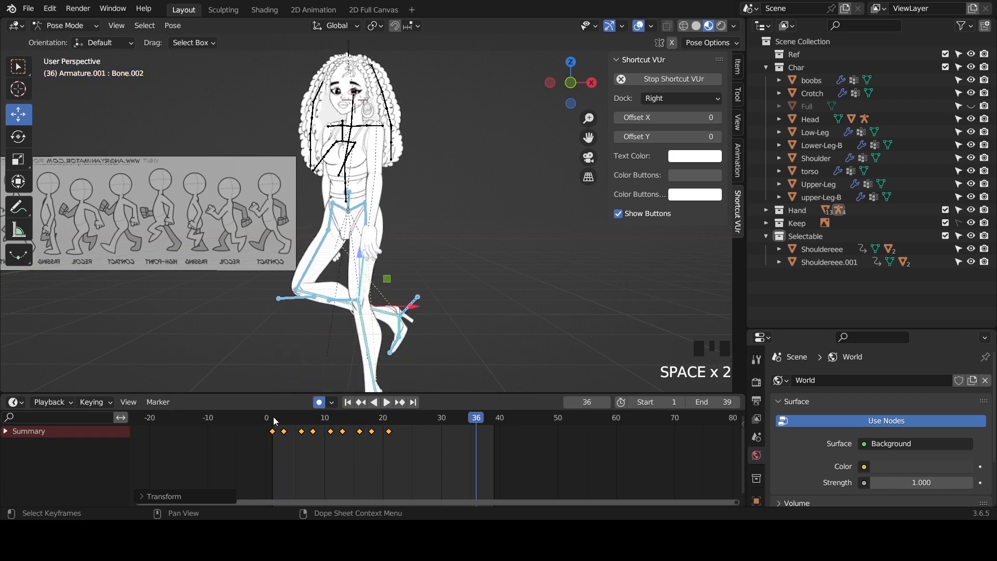
pyautogui.hotkey('shift', 'Left')
pyautogui.press('space')
pyautogui.press('space')
pyautogui.press('space')
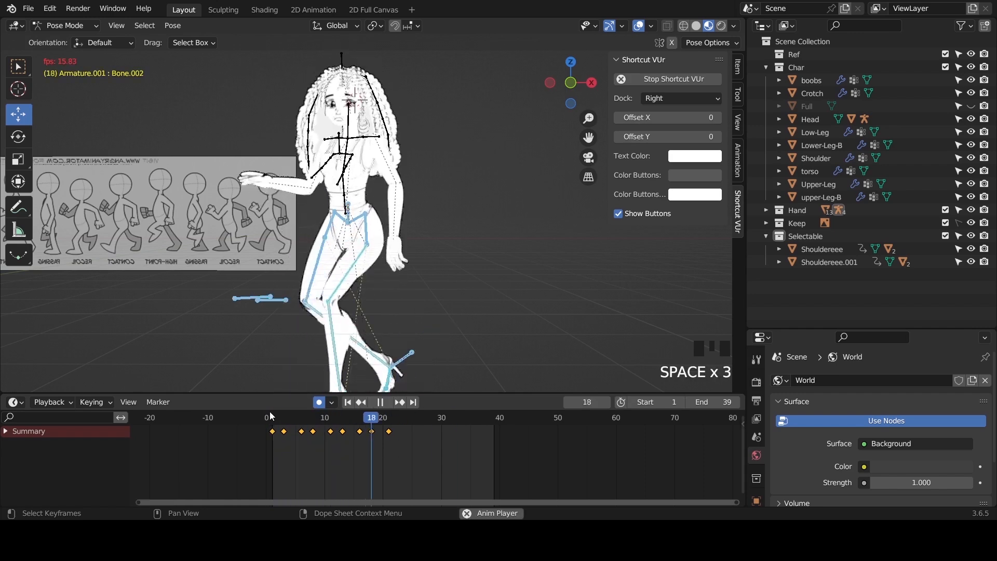
pyautogui.press('space')
pyautogui.press('space')
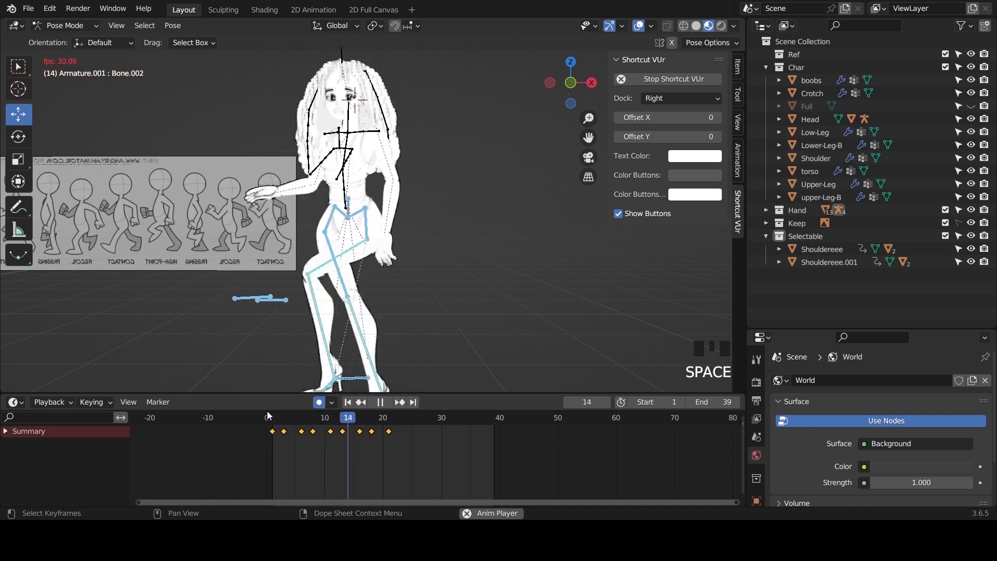
pyautogui.press('space')
pyautogui.click(267, 416)
pyautogui.press('space')
pyautogui.press('space')
pyautogui.click(267, 416)
pyautogui.press('space')
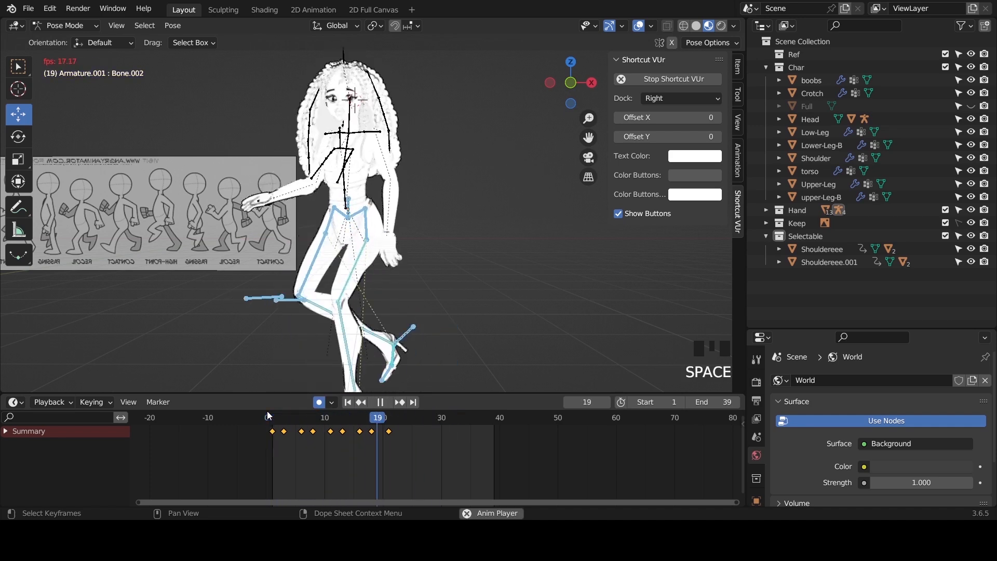
pyautogui.press('space')
pyautogui.click(267, 416)
pyautogui.press('space')
pyautogui.press('space')
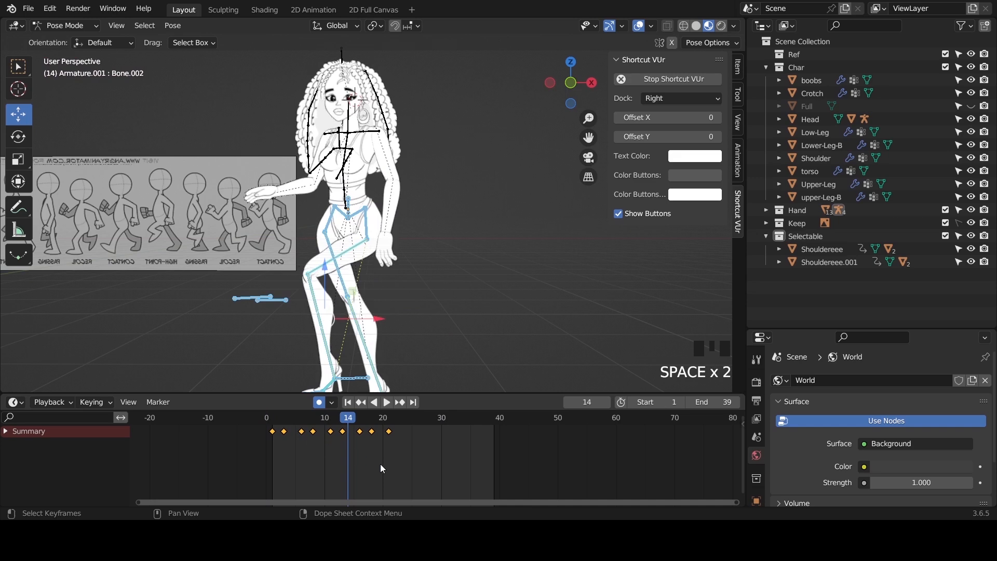
# - Undo the timing scale on the leg armature's keyframes
pyautogui.hotkey('ctrl', 'z')
pyautogui.hotkey('ctrl', 'z')
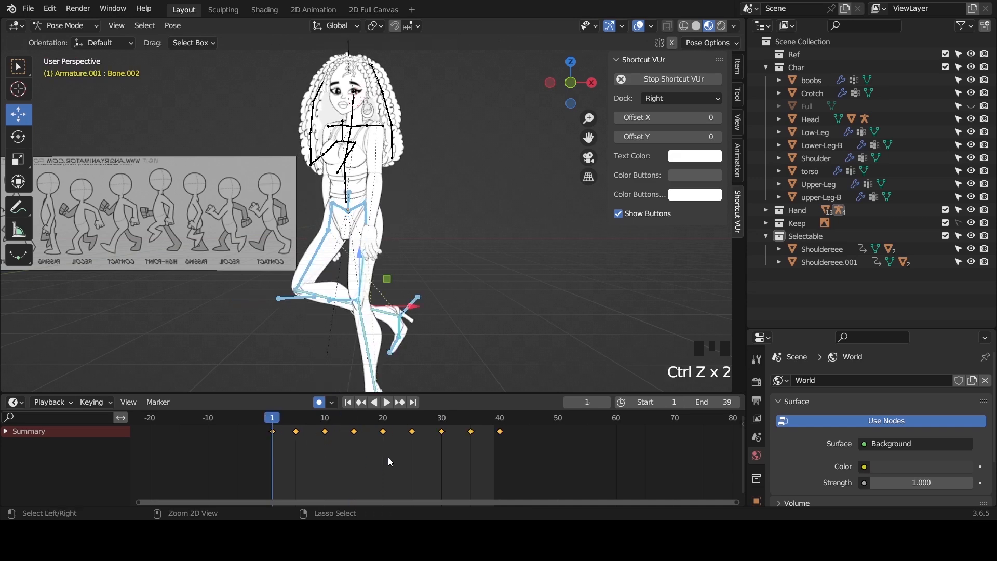
# - Undo the leg bones' selection and the earlier timing scale on the arm objects' keyframes
pyautogui.hotkey('ctrl', 'z')
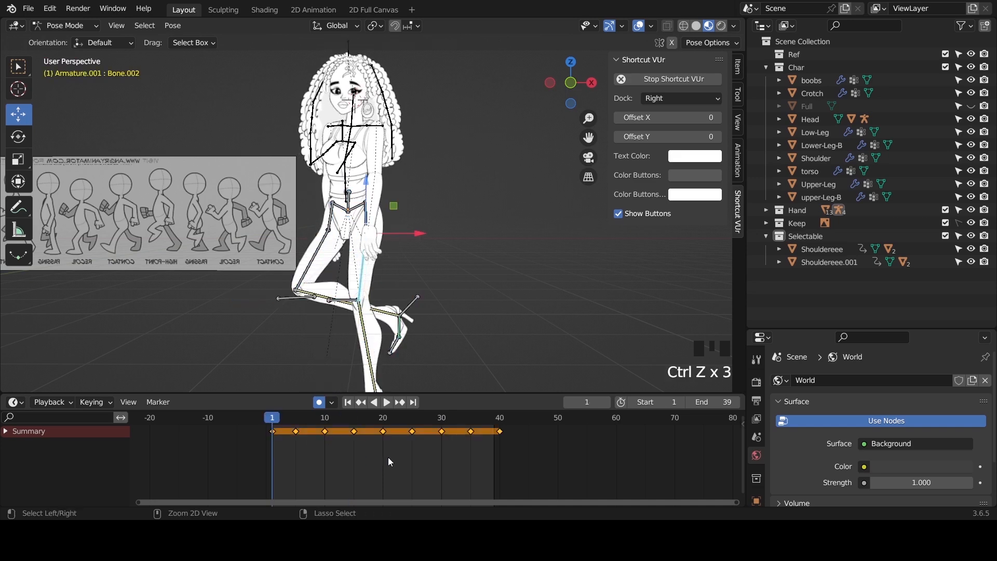
pyautogui.hotkey('ctrl', 'z')
pyautogui.hotkey('ctrl', 'z')
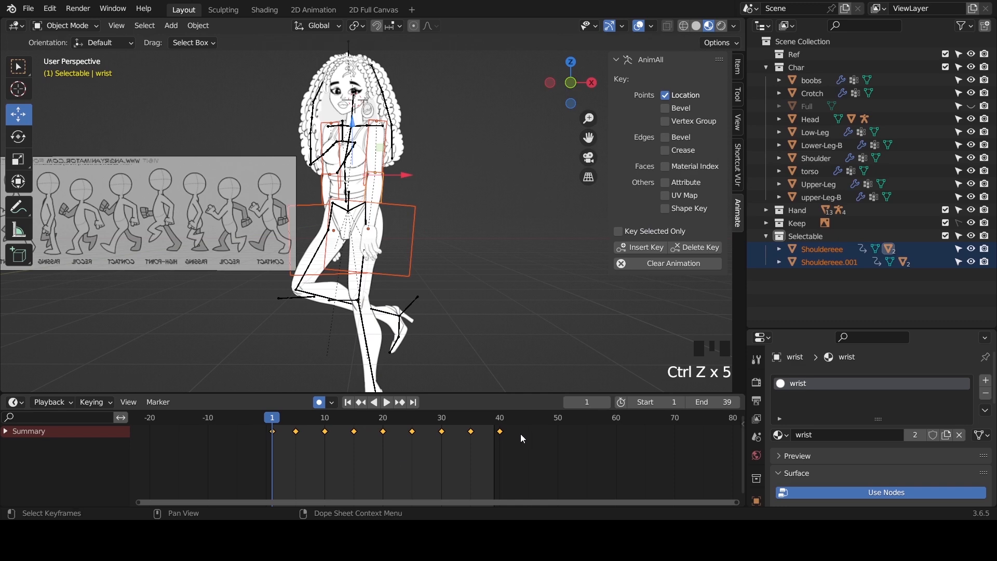
# - Scale the timing of the selected arm objects' keyframes by 0.67 around frame 1
pyautogui.press('s')
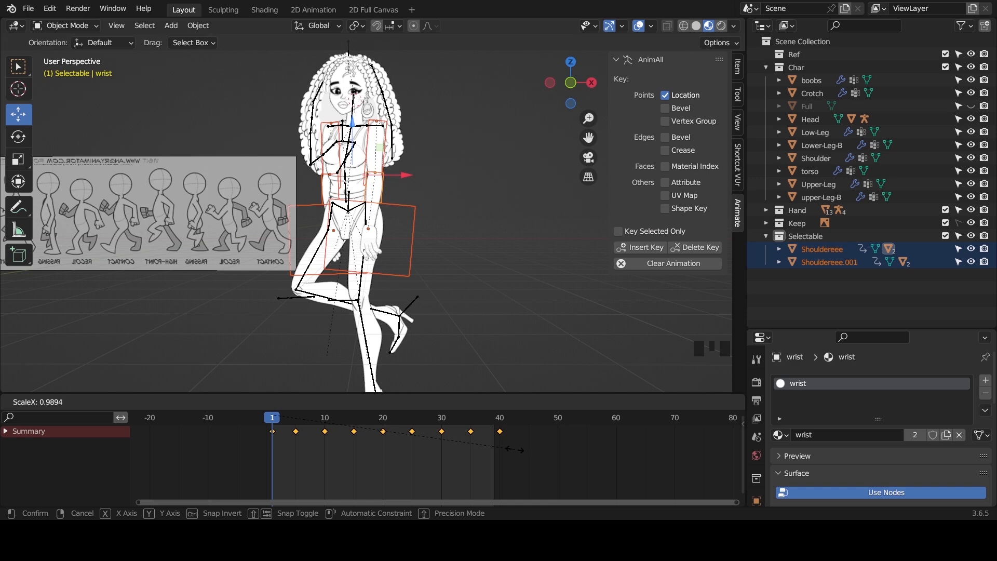
pyautogui.write('0.67')
pyautogui.press('Return')
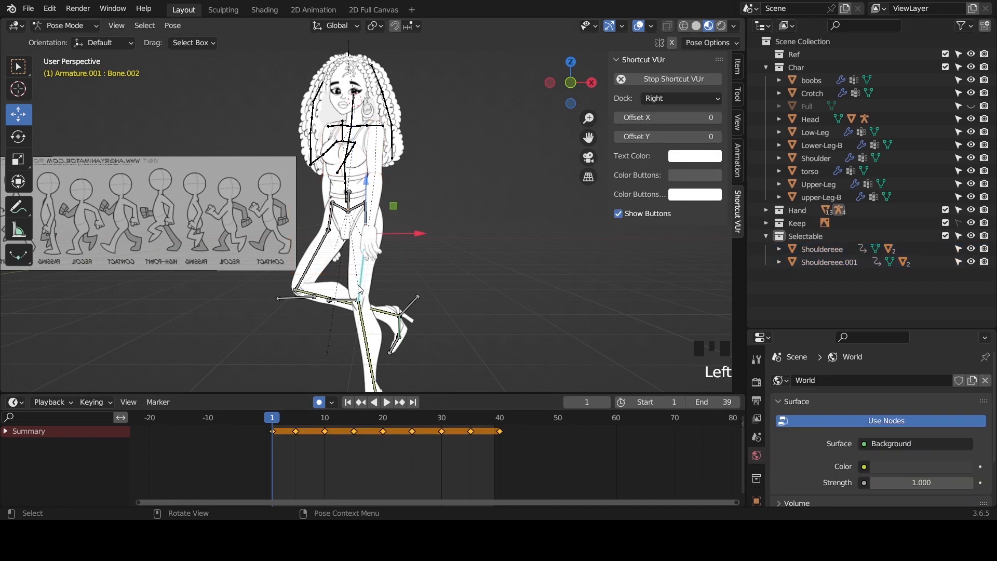
# - Select all bones of the leg armature and scale their keyframe timing by 1/1.5 (0.67) around frame 1
pyautogui.press('a')
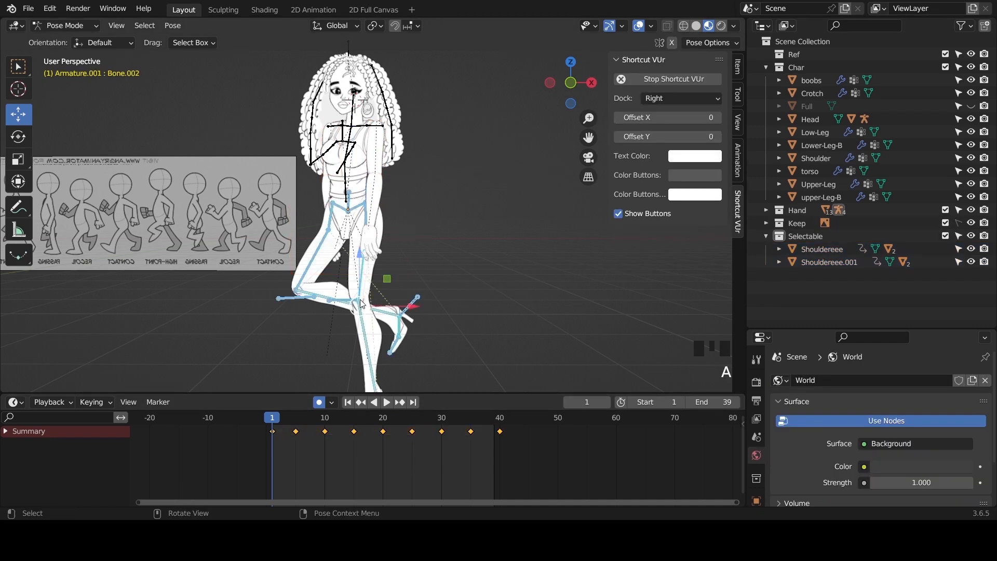
pyautogui.press('s')
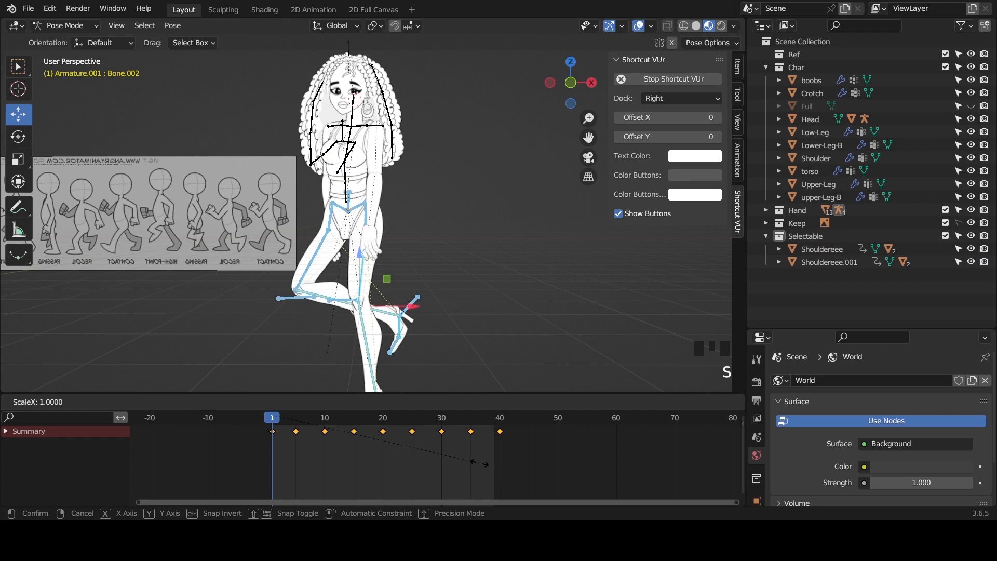
pyautogui.write('1.')
pyautogui.press('/')
pyautogui.write('5')
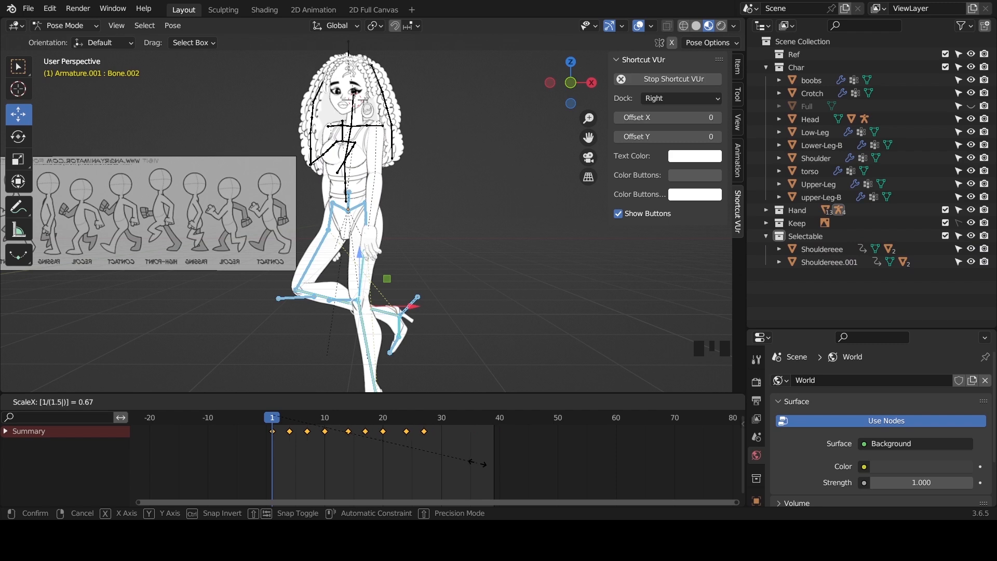
pyautogui.press('Return')
# - Play the retimed walk and step back and forth through its keyframes to examine the poses up to frame 27
pyautogui.press('space')
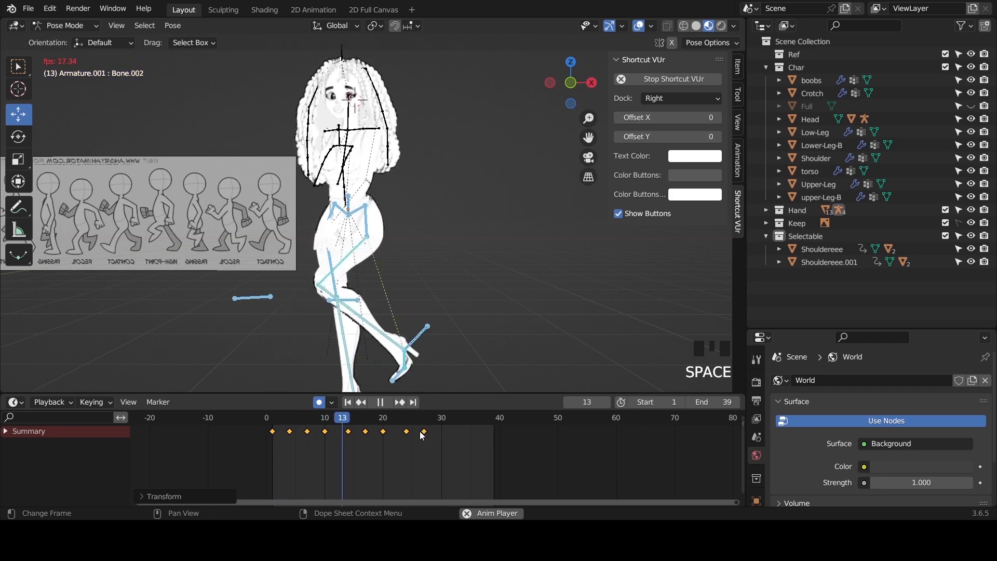
pyautogui.press('space')
pyautogui.click(423, 418)
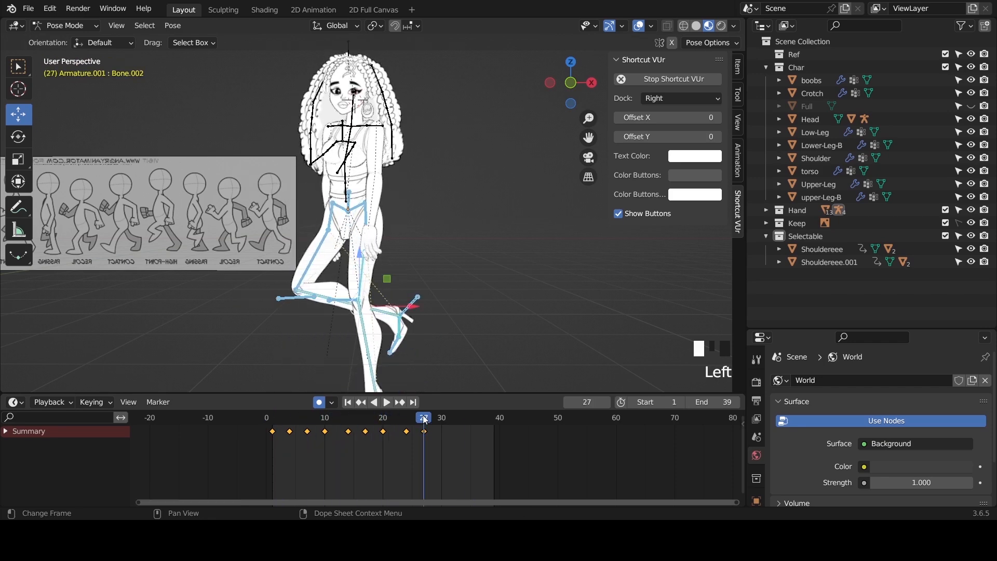
pyautogui.press('Left')
pyautogui.press('Down')
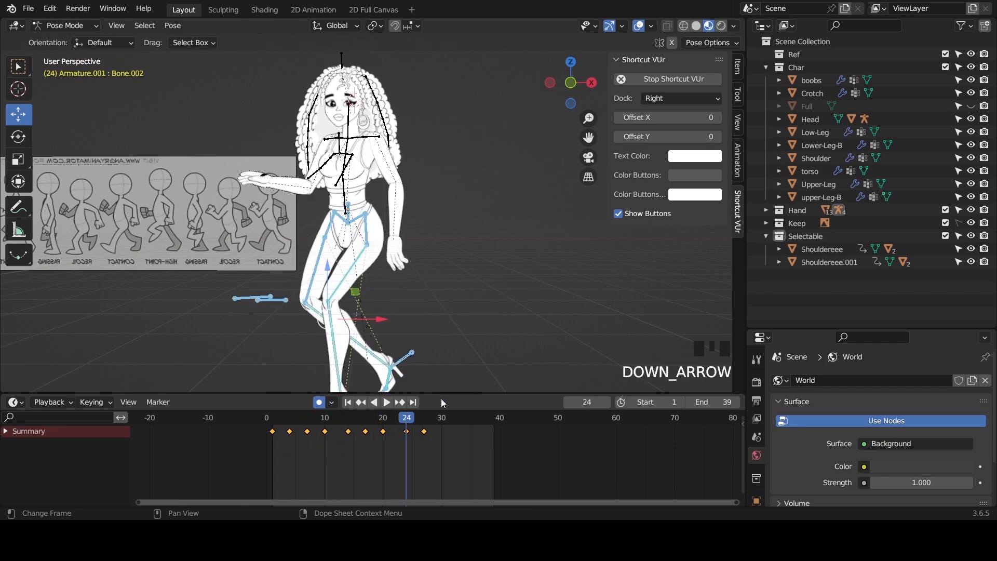
pyautogui.press('Up')
pyautogui.press('Down')
pyautogui.press('Up')
pyautogui.press('Down')
pyautogui.press('Down')
pyautogui.press('Down')
pyautogui.press('Down')
pyautogui.press('Up')
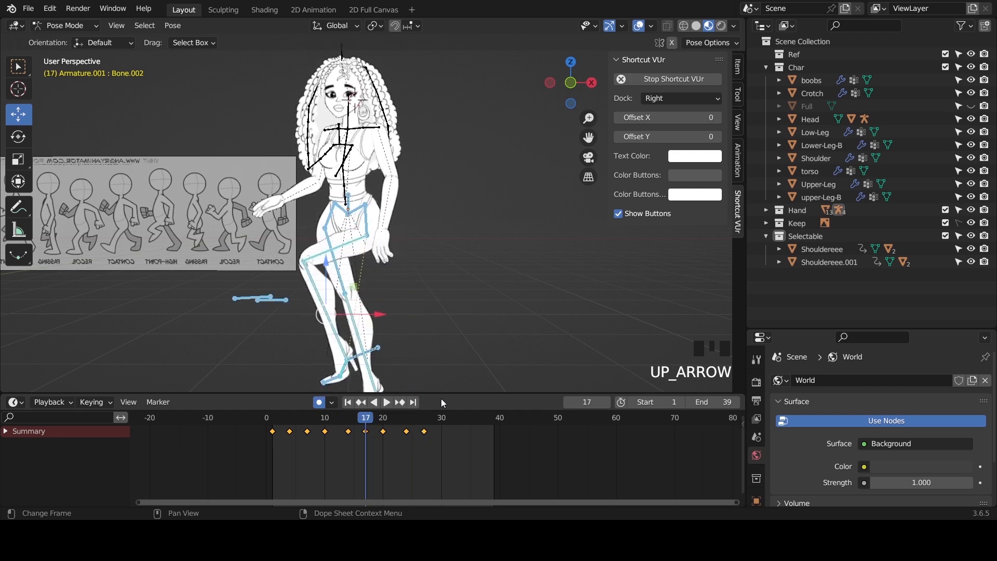
pyautogui.press('Up')
pyautogui.press('Up')
pyautogui.press('Up')
pyautogui.press('Up')
pyautogui.press('Up')
pyautogui.press('Up')
pyautogui.press('Up')
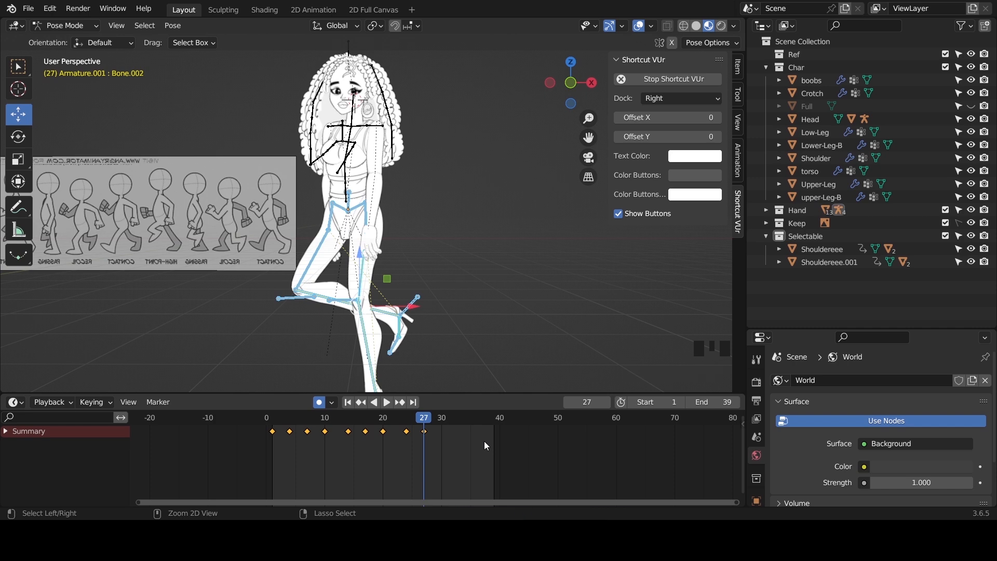
# - Set the scene's end frame to 27 and replay the walk cycle with the viewport overlays hidden
pyautogui.hotkey('ctrl', 'End')
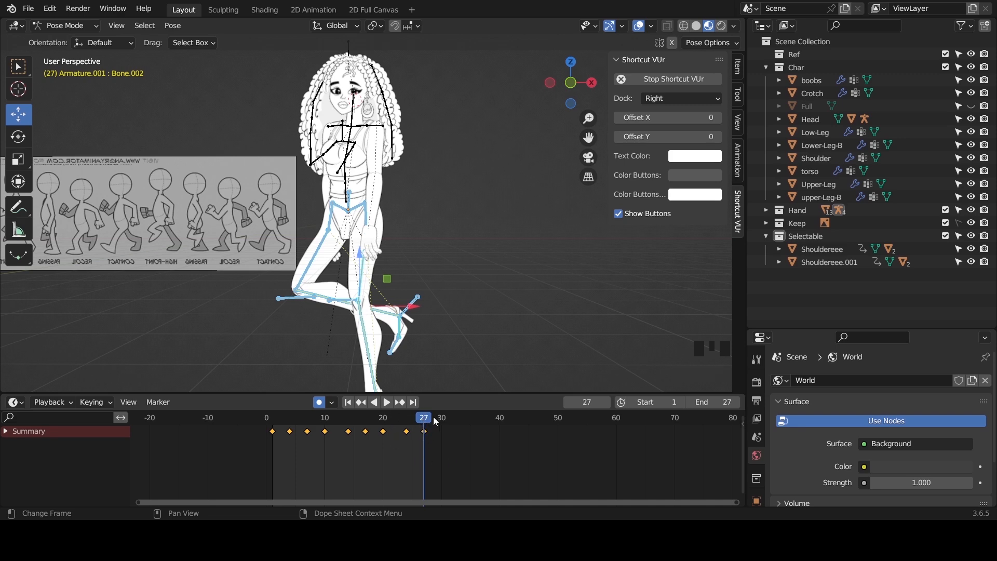
pyautogui.press('space')
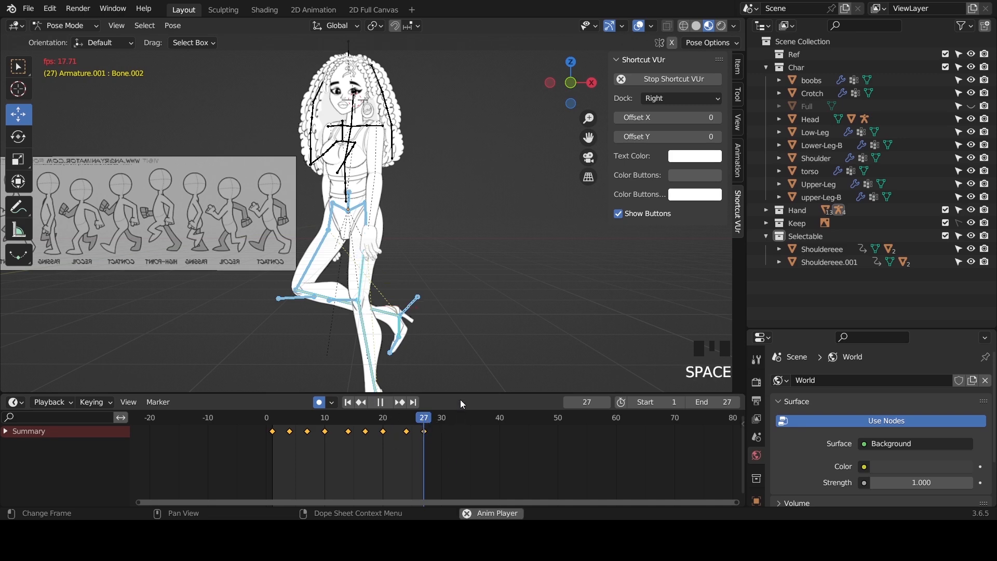
pyautogui.click(459, 216)
pyautogui.click(638, 25)
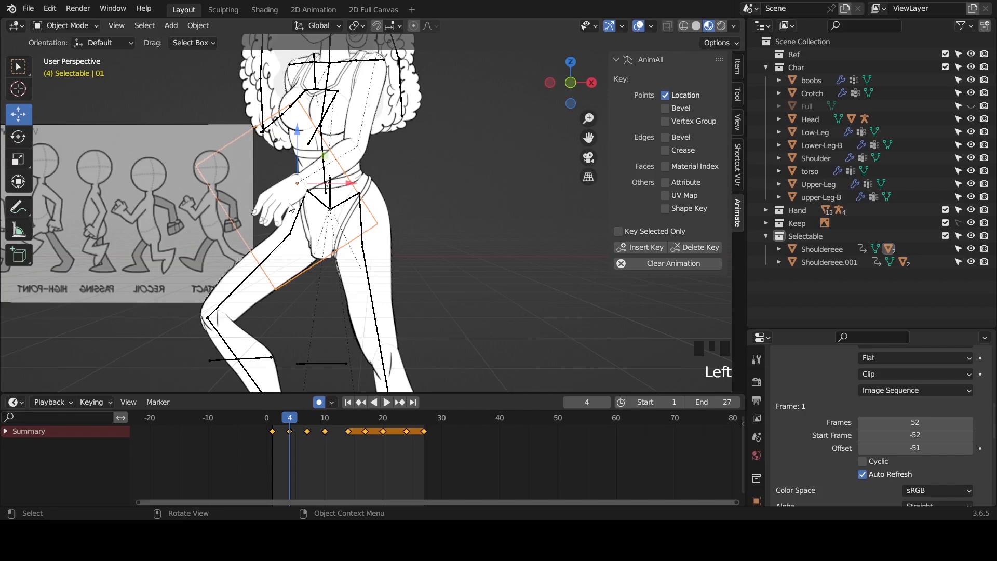
# - Review the hand poses up to frame 7, and keyframe the hand image sequence's Offset of -51 at frame 1
pyautogui.click(300, 419)
pyautogui.moveTo(300, 419); pyautogui.dragTo(308, 419)
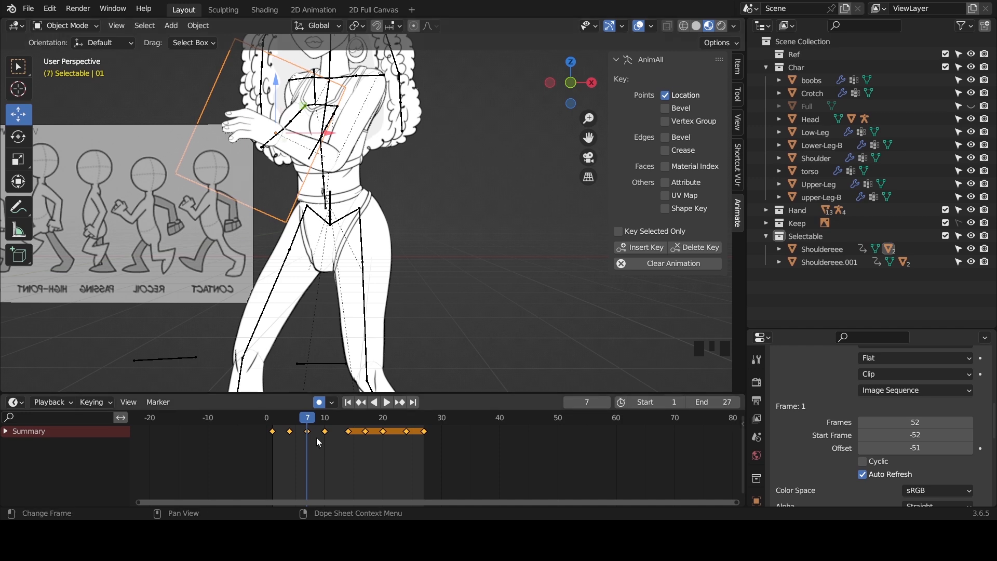
pyautogui.moveTo(307, 422); pyautogui.dragTo(275, 426)
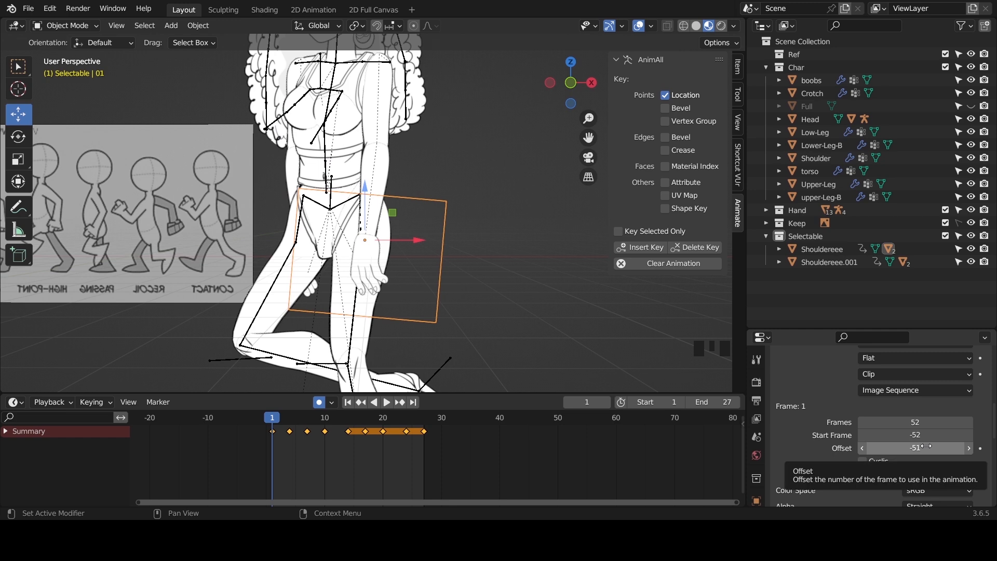
pyautogui.press('i')
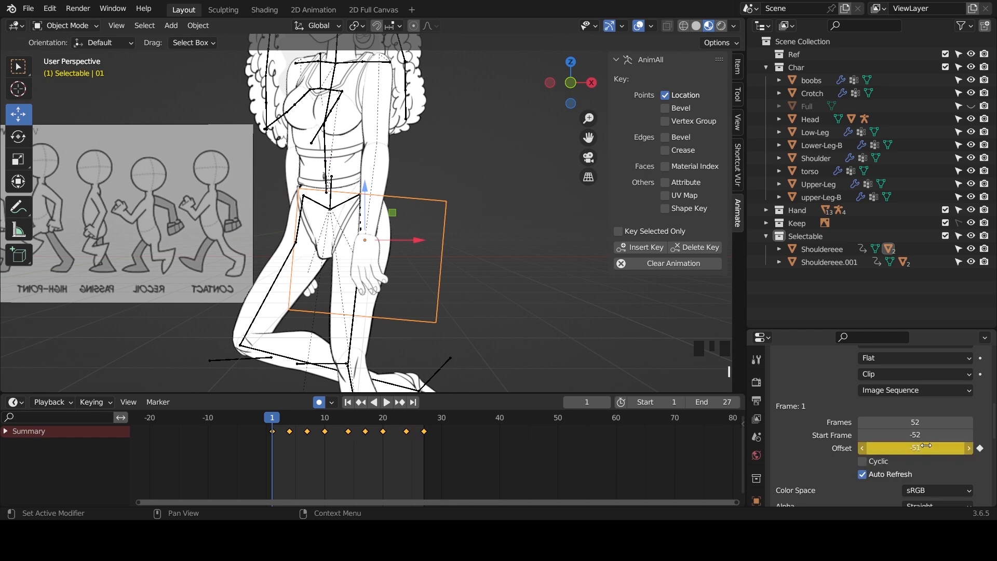
# - Expand object 01's animation channels to its material's Shader Nodetree, collapse Object Transforms, and select the material keyframe at frame 1
pyautogui.click(5, 433)
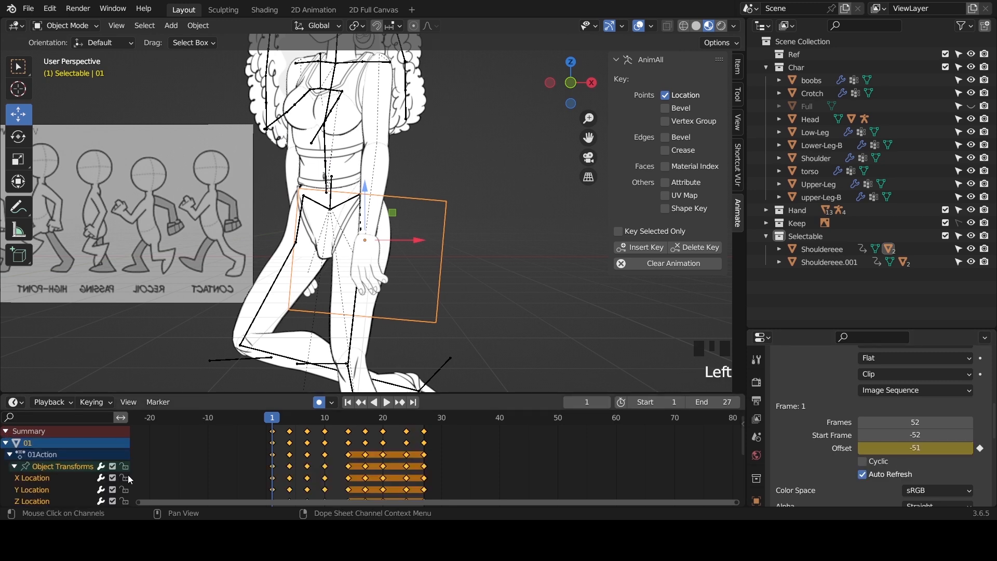
pyautogui.click(15, 467)
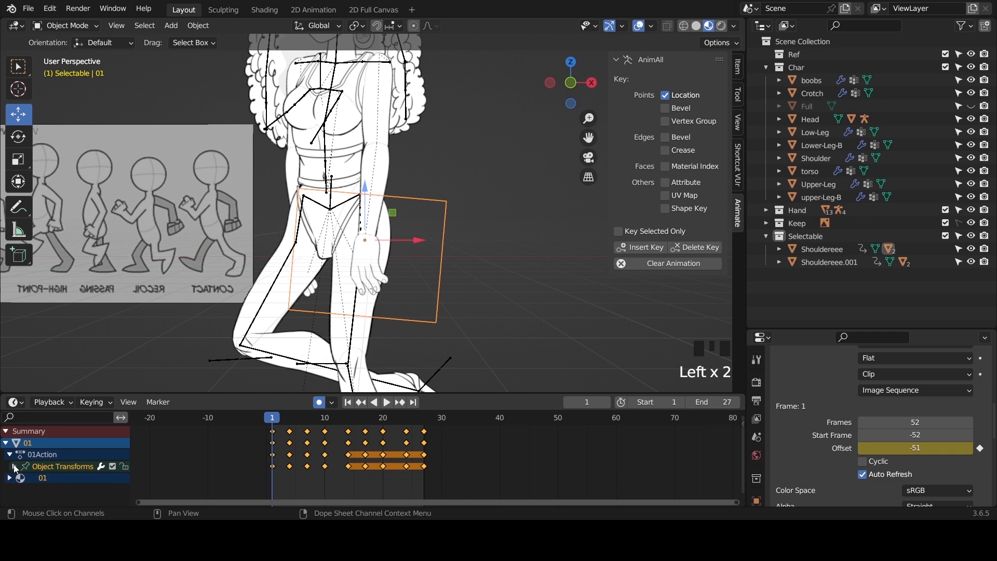
pyautogui.click(84, 478)
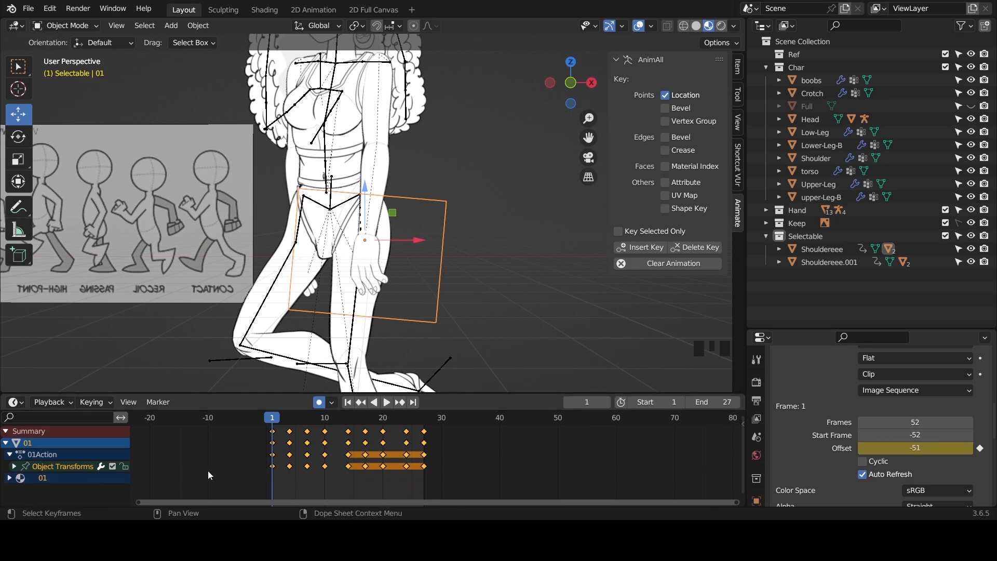
pyautogui.click(114, 478)
pyautogui.click(10, 477)
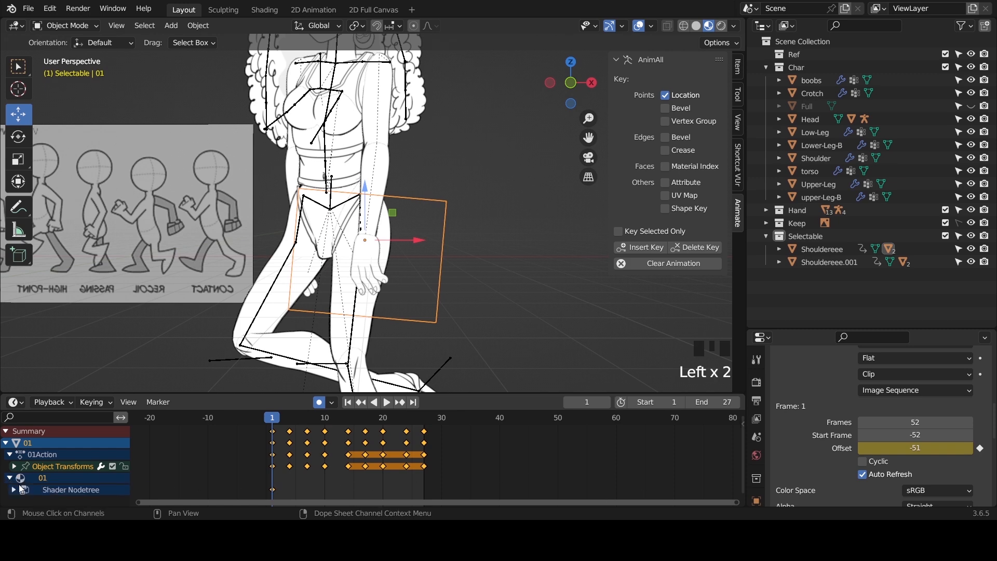
pyautogui.click(273, 489)
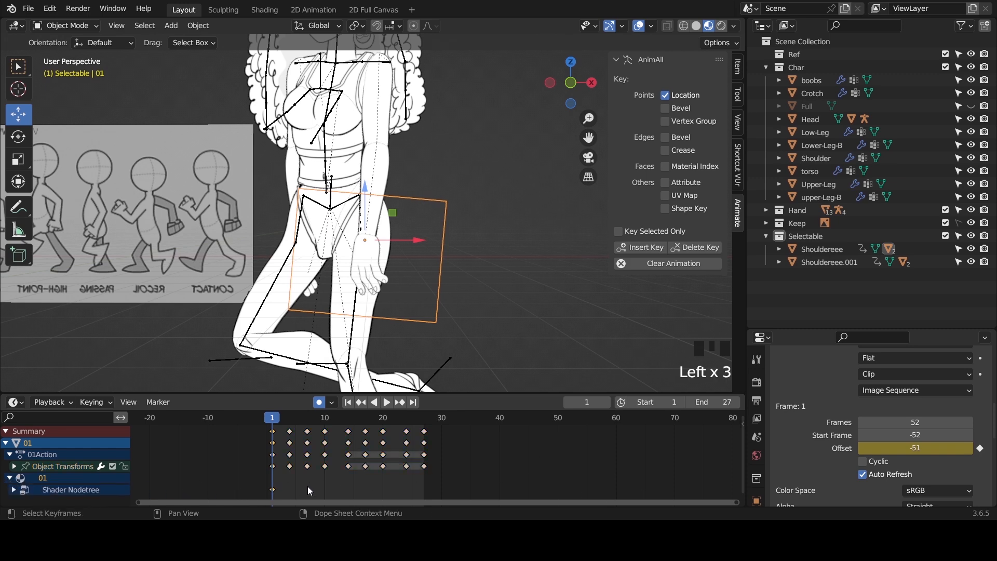
# - At frame 4, try successive hand drawings and set the hand image sequence's Offset to -42
pyautogui.click(289, 418)
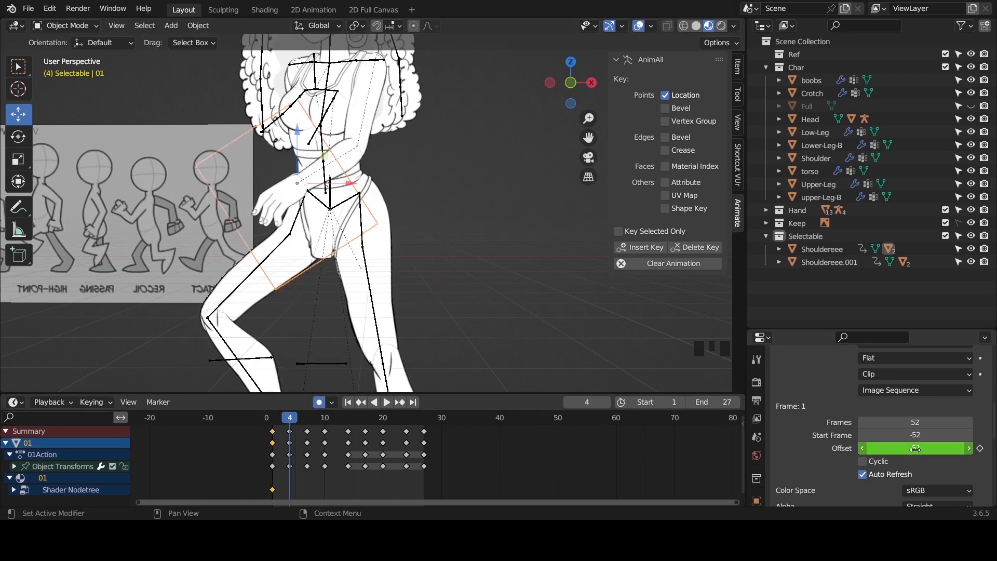
pyautogui.click(969, 449)
pyautogui.click(969, 449)
pyautogui.click(970, 448)
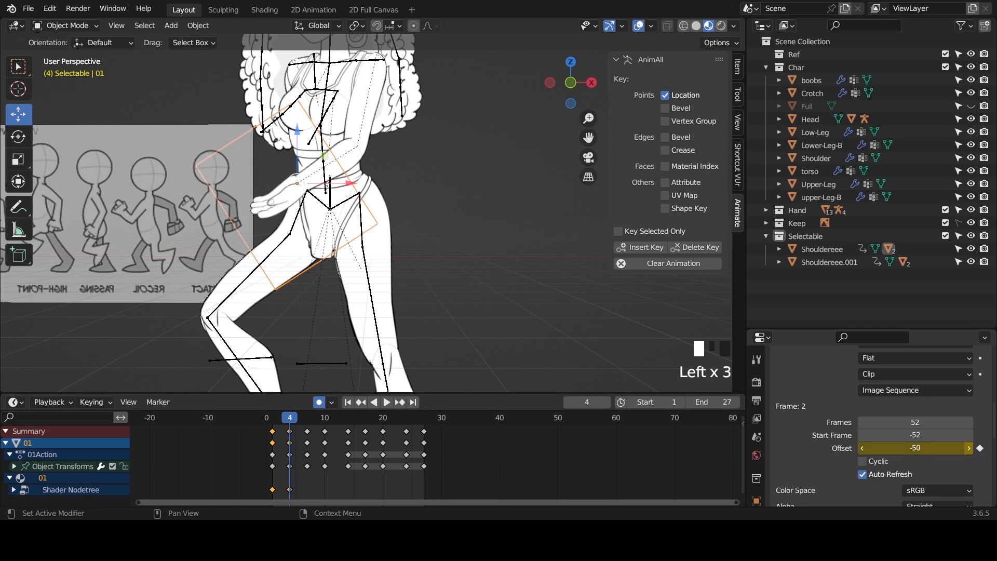
pyautogui.click(970, 449)
pyautogui.click(970, 449)
pyautogui.click(970, 449)
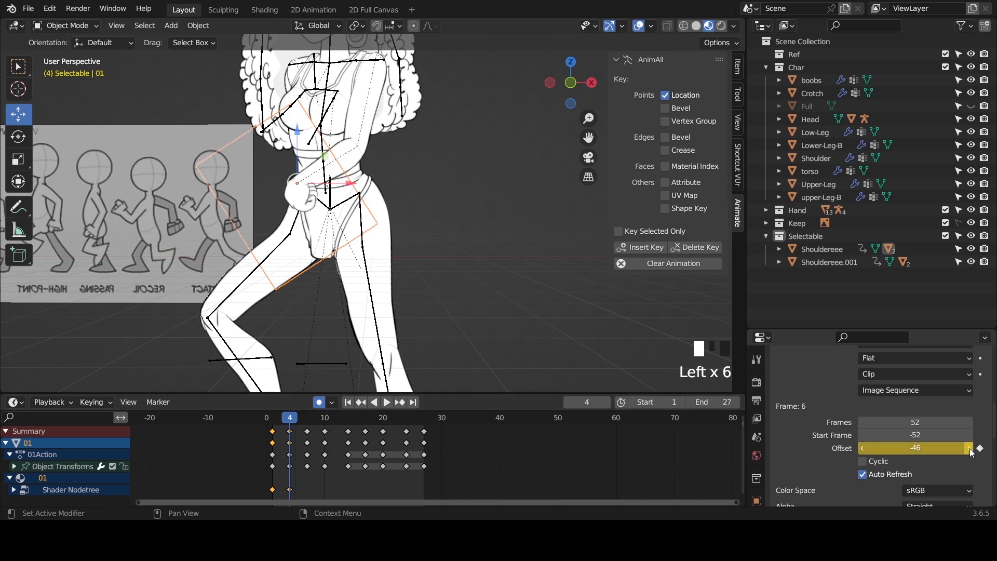
pyautogui.click(970, 449)
pyautogui.click(970, 449)
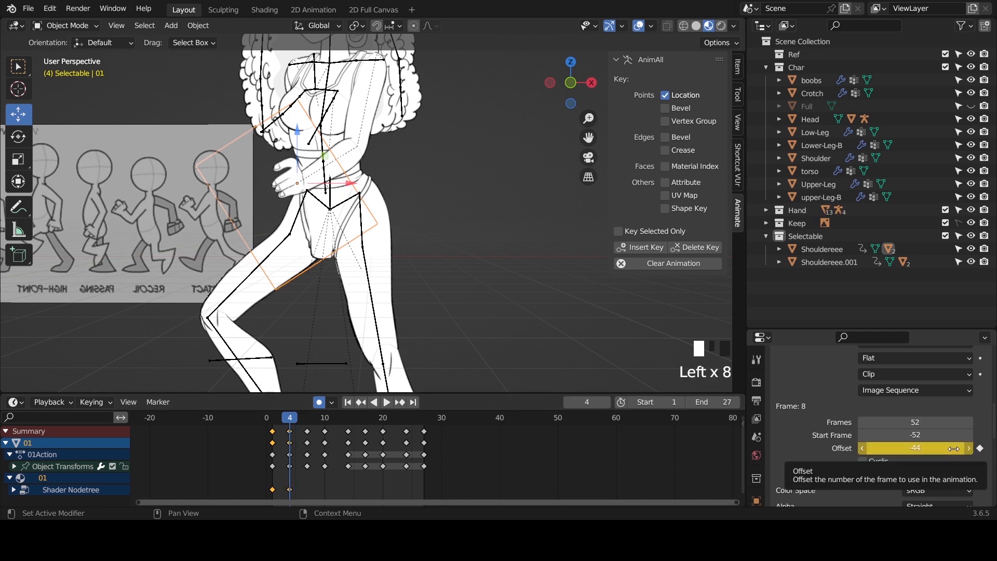
pyautogui.click(862, 449)
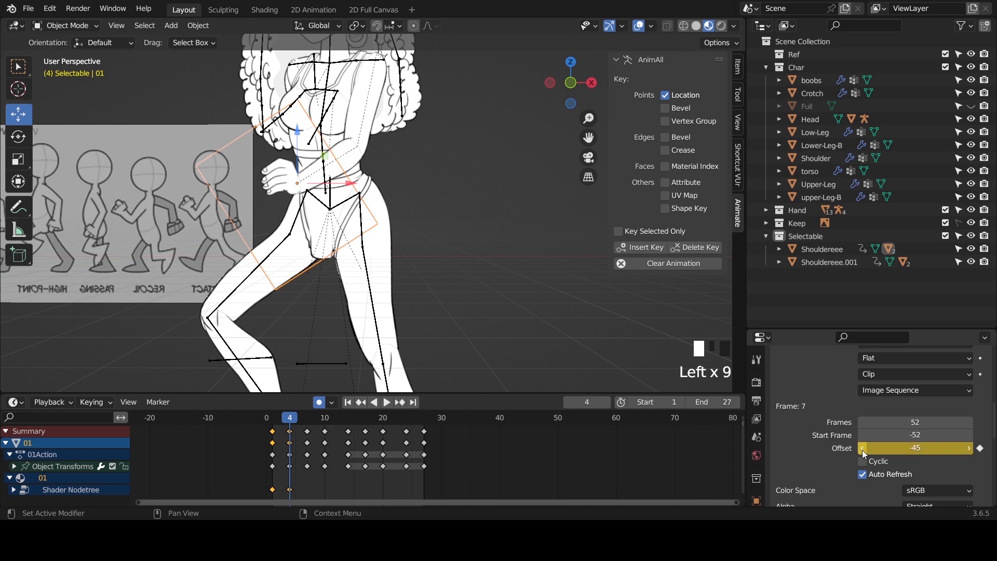
pyautogui.click(969, 449)
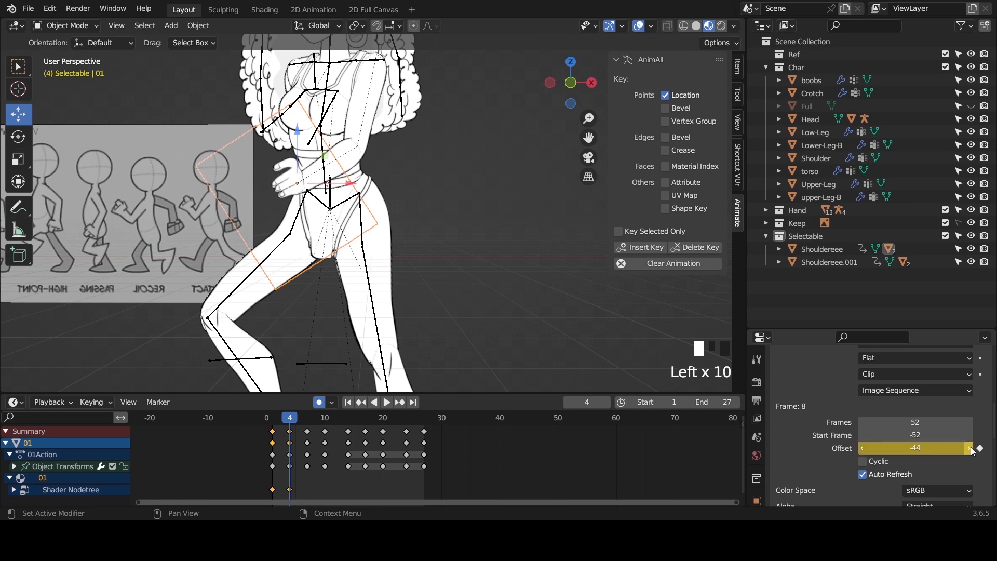
pyautogui.click(969, 448)
pyautogui.click(969, 448)
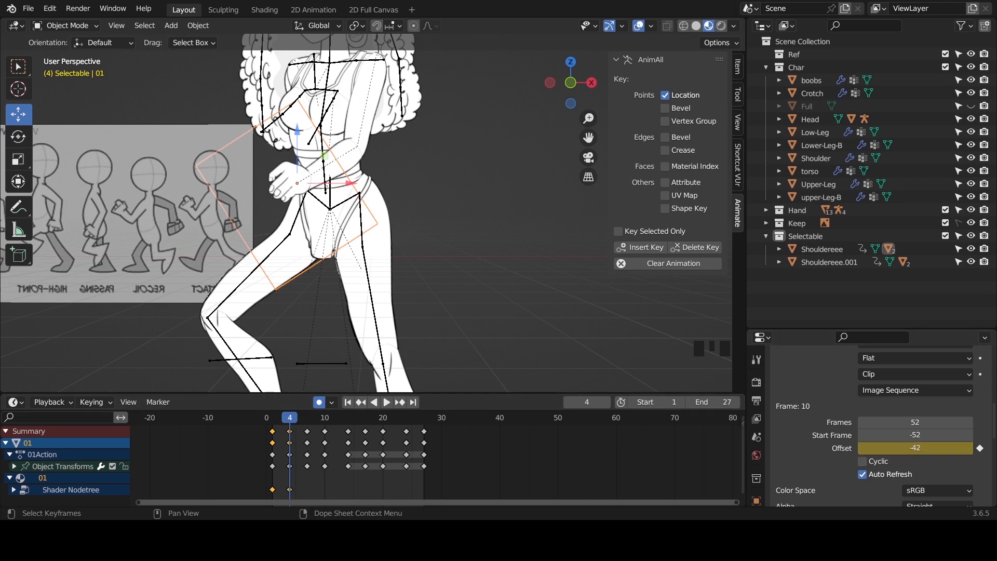
# - Set the interpolation of the hand's image offset keyframes at frames 1 and 4 to Constant
pyautogui.moveTo(292, 420); pyautogui.dragTo(278, 420)
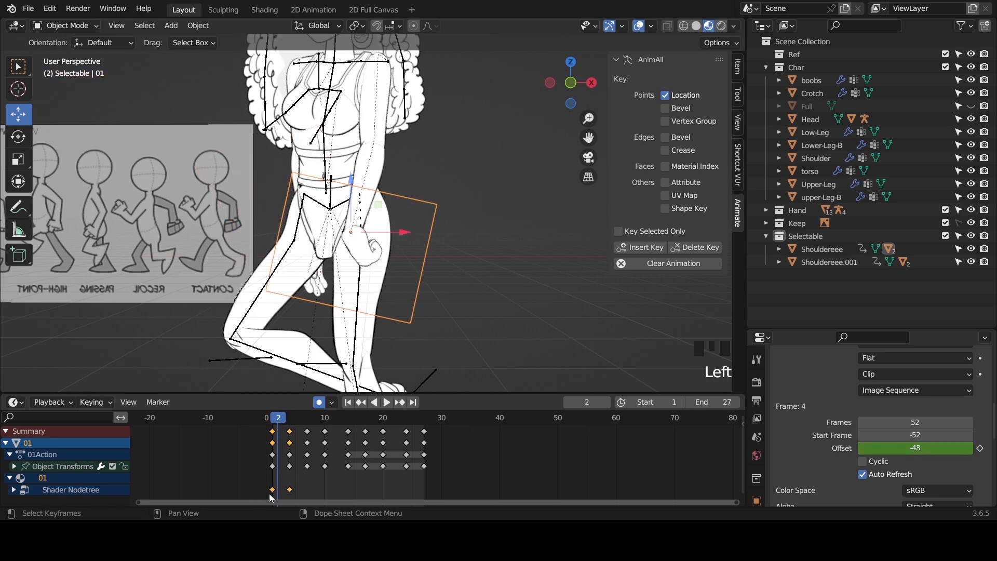
pyautogui.press('t')
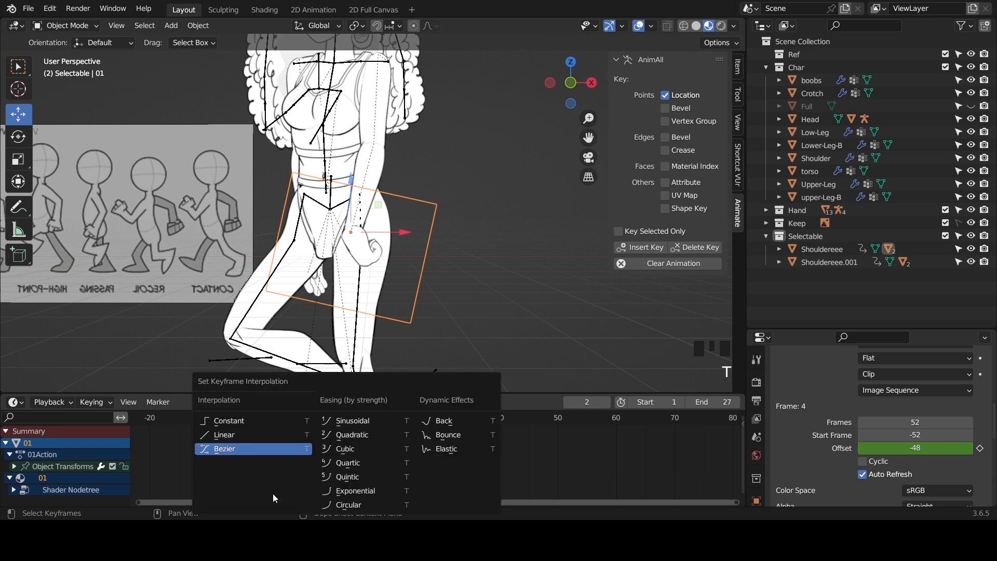
pyautogui.click(232, 418)
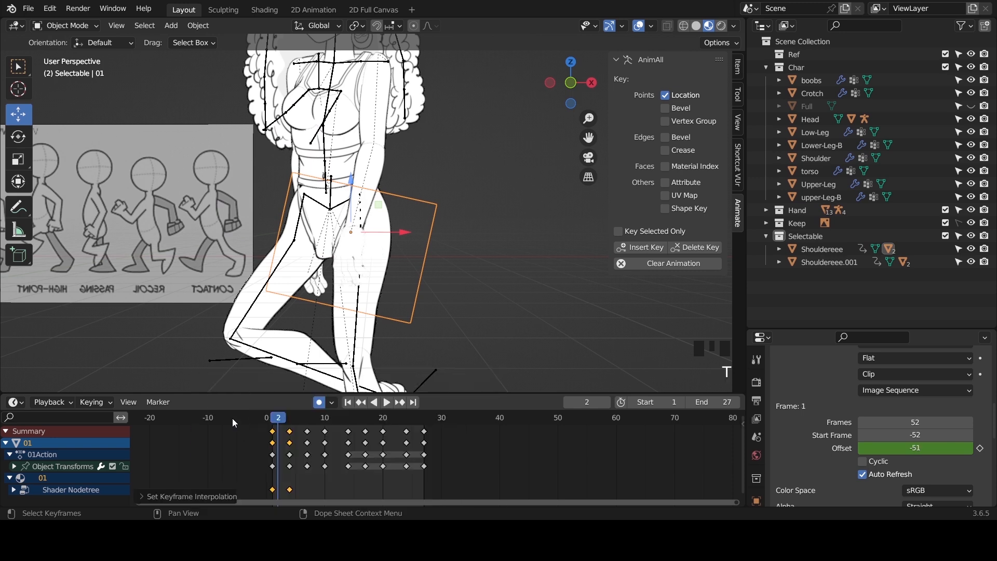
# - Play the walk from frame 1 and scrub to frame 14 to check the hand drawing changes
pyautogui.click(274, 417)
pyautogui.press('space')
pyautogui.press('space')
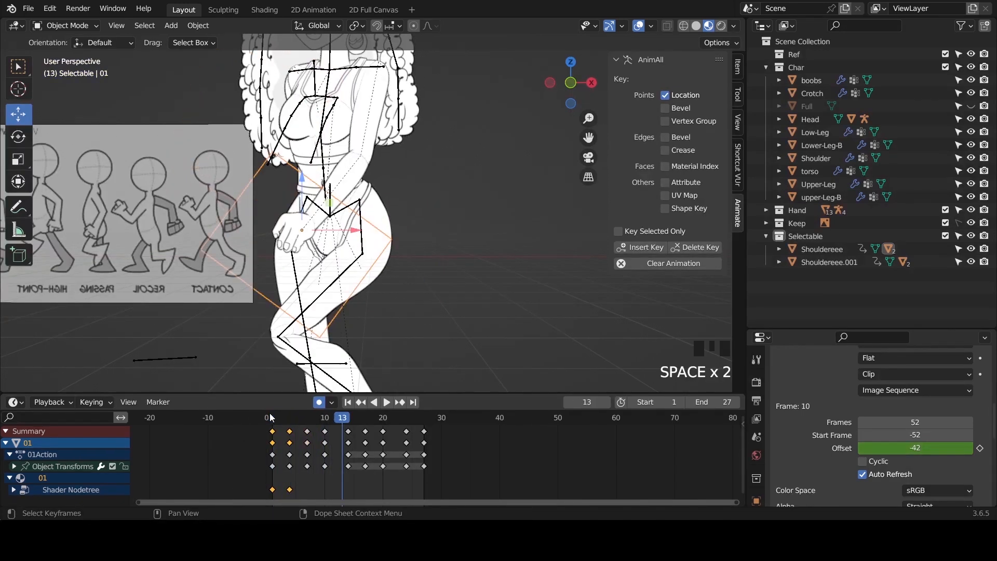
pyautogui.moveTo(266, 417); pyautogui.dragTo(347, 421)
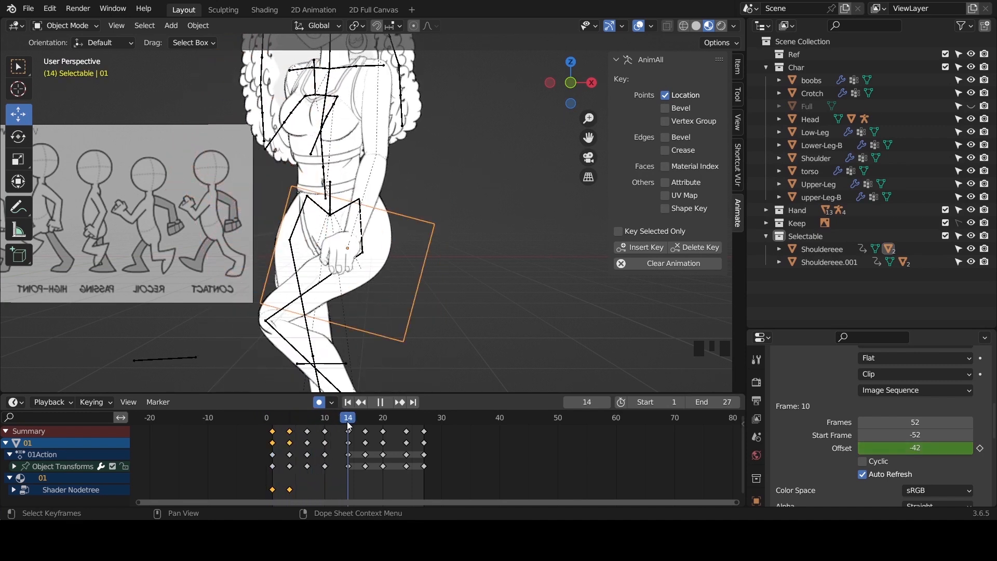
# - Duplicate the hand's image offset keyframe from frame 1 to frame 14 and play the walk to check the drawing change
pyautogui.click(273, 490)
pyautogui.hotkey('shift', 'd')
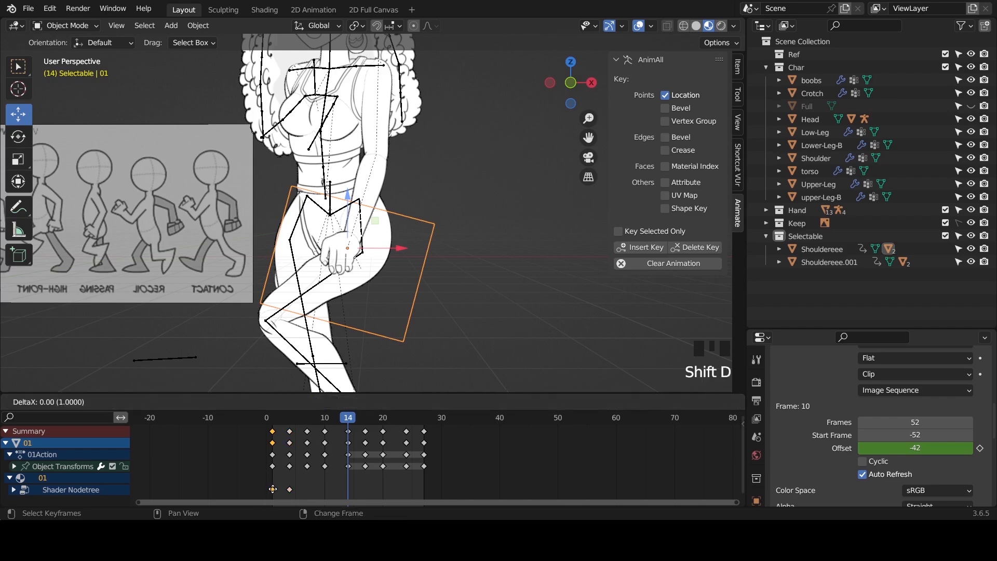
pyautogui.click(349, 494)
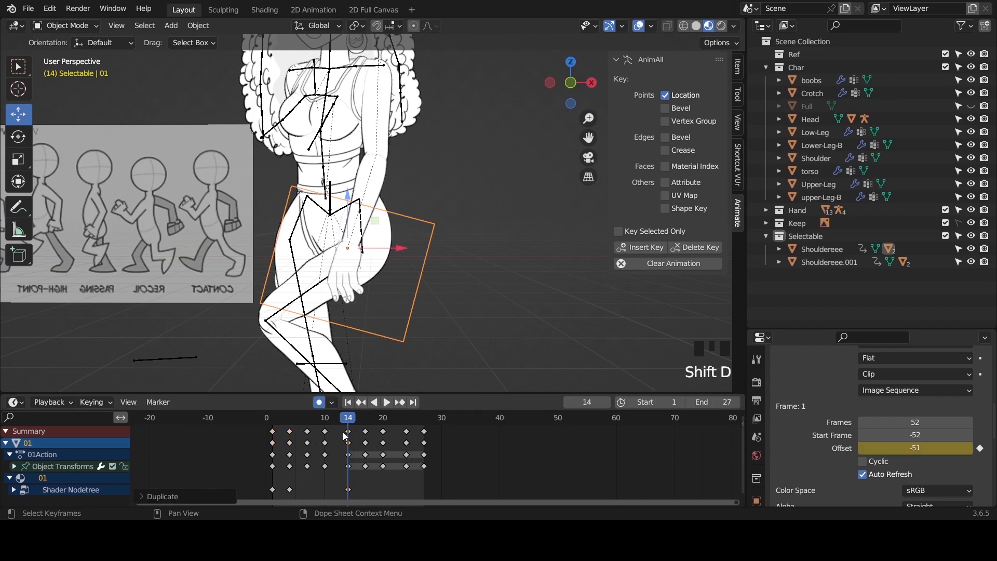
pyautogui.moveTo(347, 421); pyautogui.dragTo(297, 416)
pyautogui.press('space')
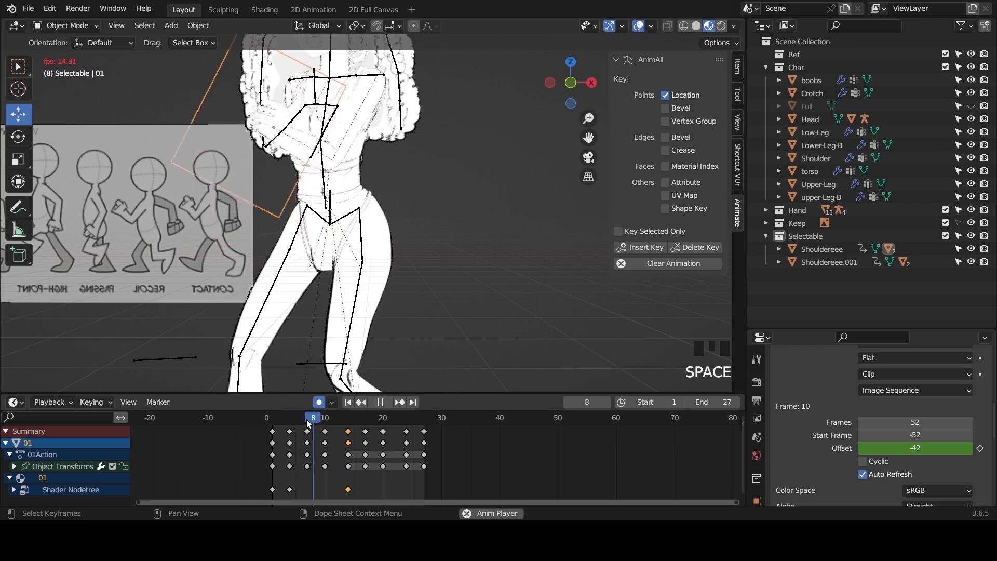
pyautogui.press('space')
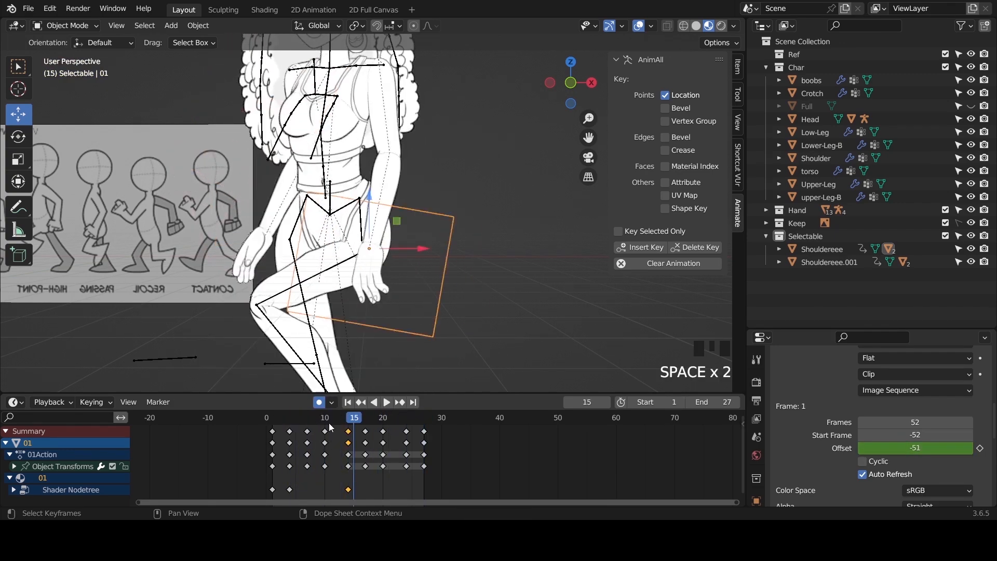
# - At frame 17, try drawings for hand 01.001, keyframe its image sequence Offset at -41, and expand its material channel to Shader Nodetree
pyautogui.moveTo(347, 413); pyautogui.dragTo(369, 421)
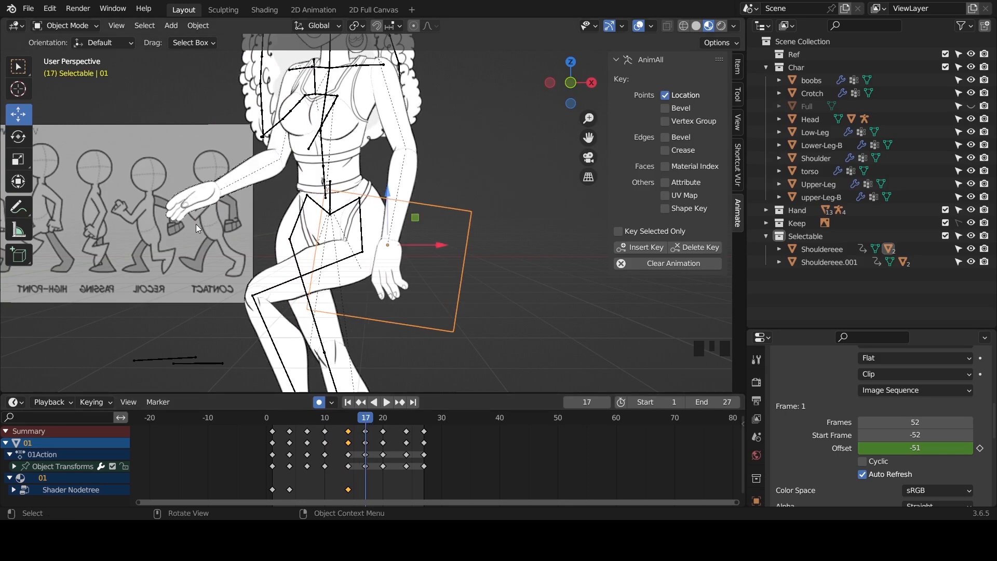
pyautogui.click(188, 207)
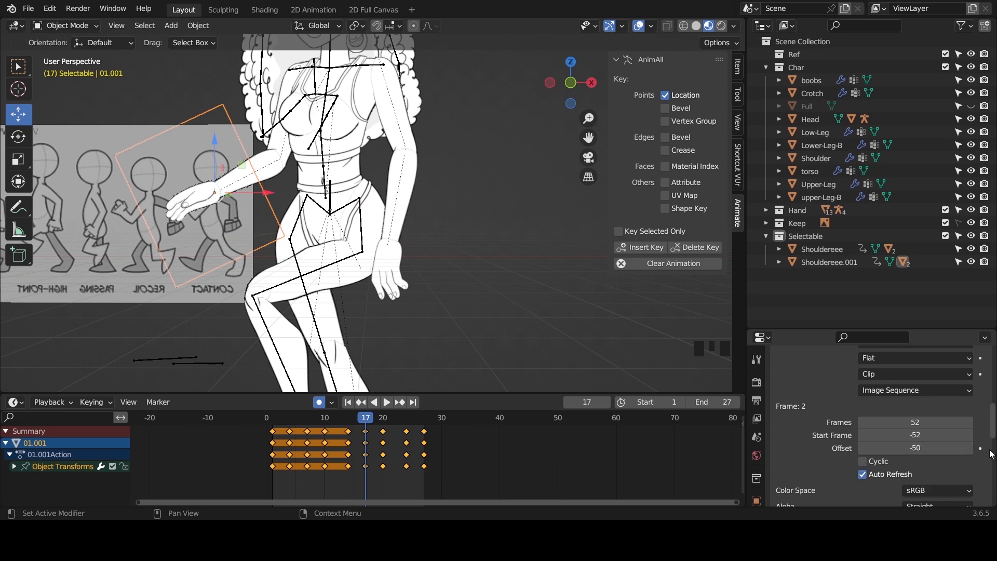
pyautogui.click(969, 449)
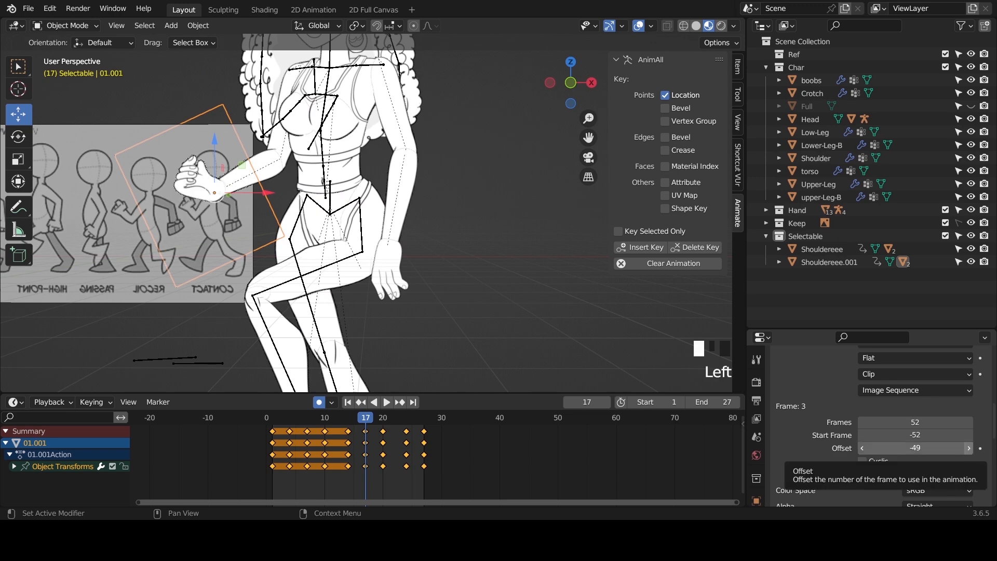
pyautogui.click(969, 449)
pyautogui.click(968, 448)
pyautogui.click(969, 449)
pyautogui.click(969, 448)
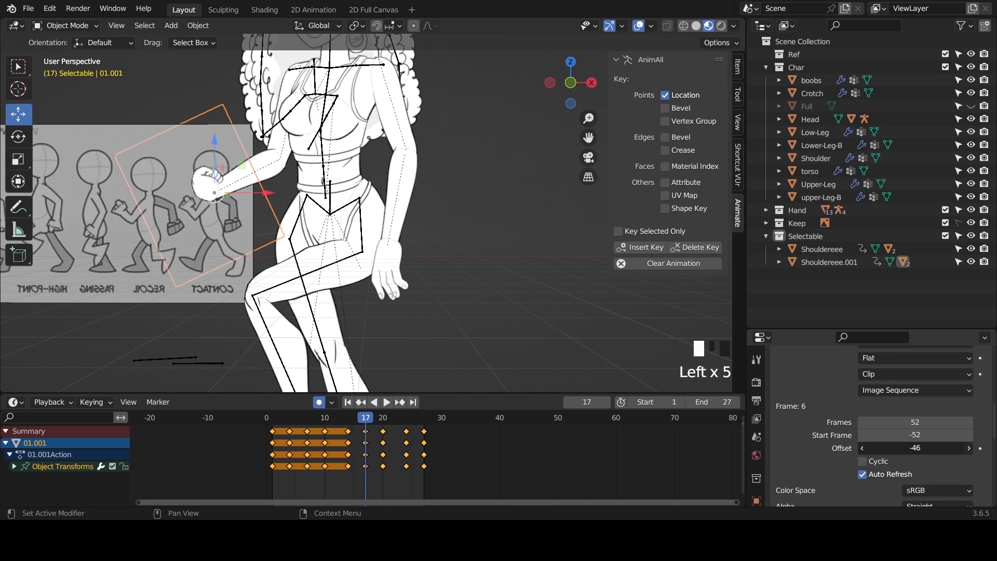
pyautogui.click(969, 449)
pyautogui.click(968, 449)
pyautogui.click(969, 449)
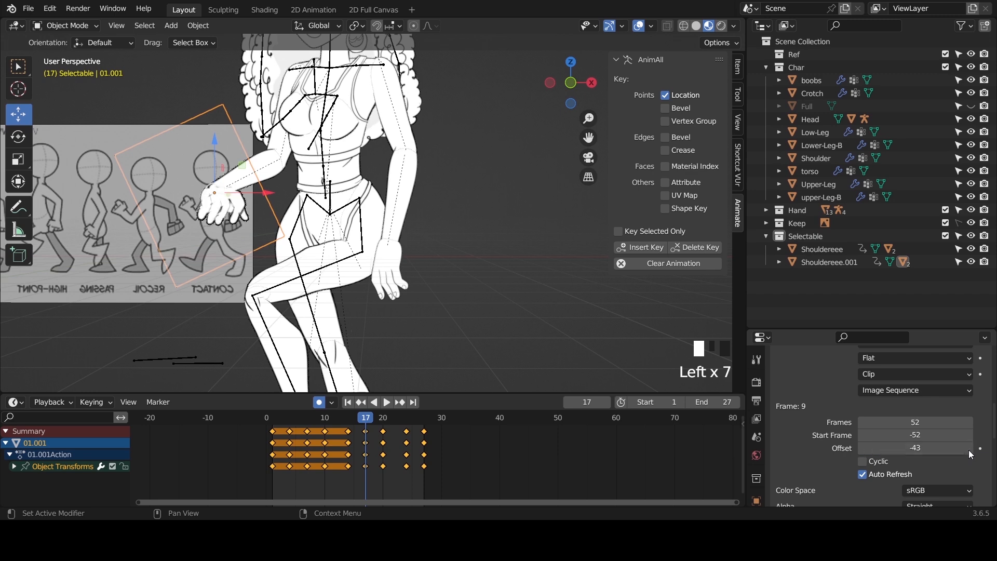
pyautogui.click(969, 448)
pyautogui.click(969, 449)
pyautogui.click(969, 448)
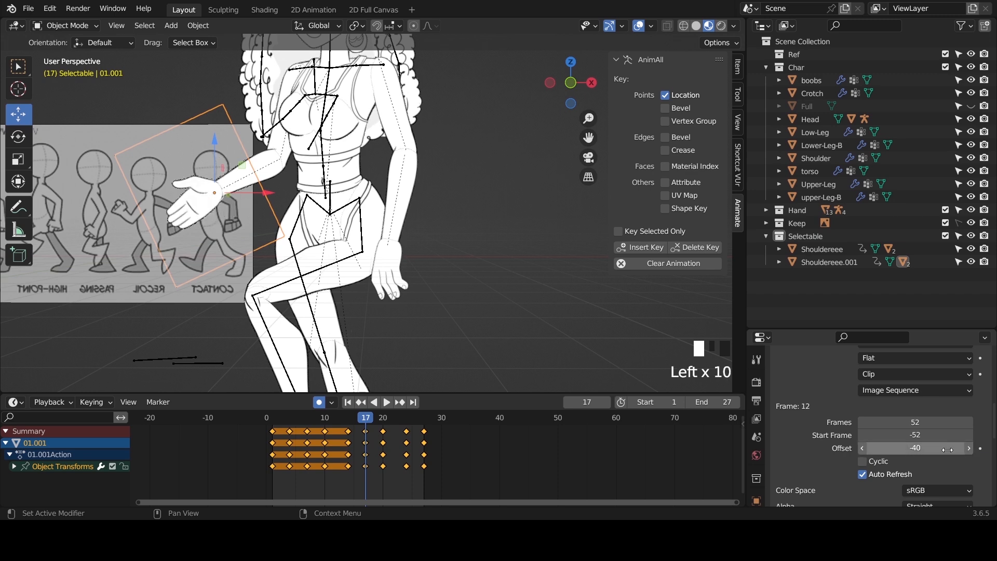
pyautogui.click(862, 450)
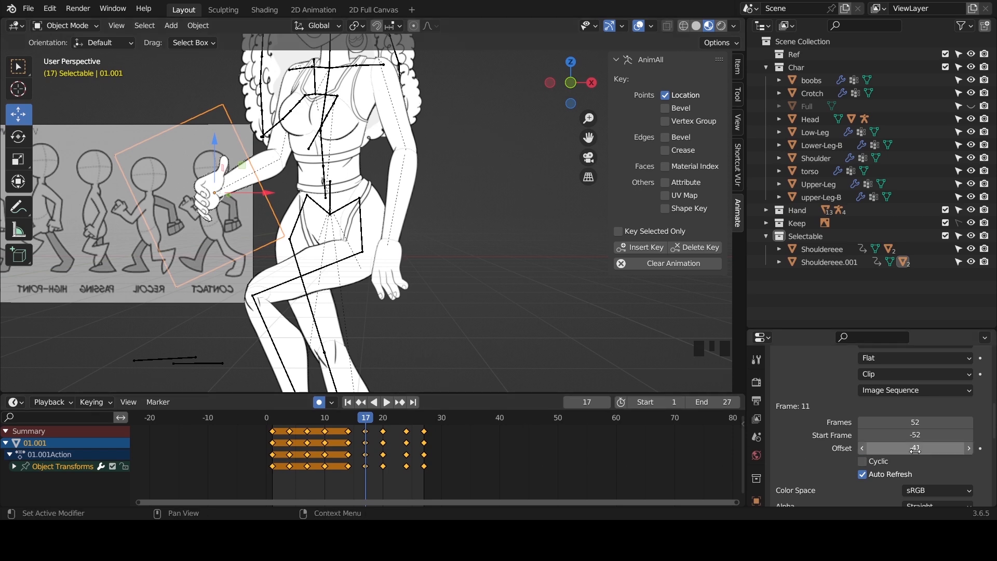
pyautogui.click(863, 448)
pyautogui.click(863, 448)
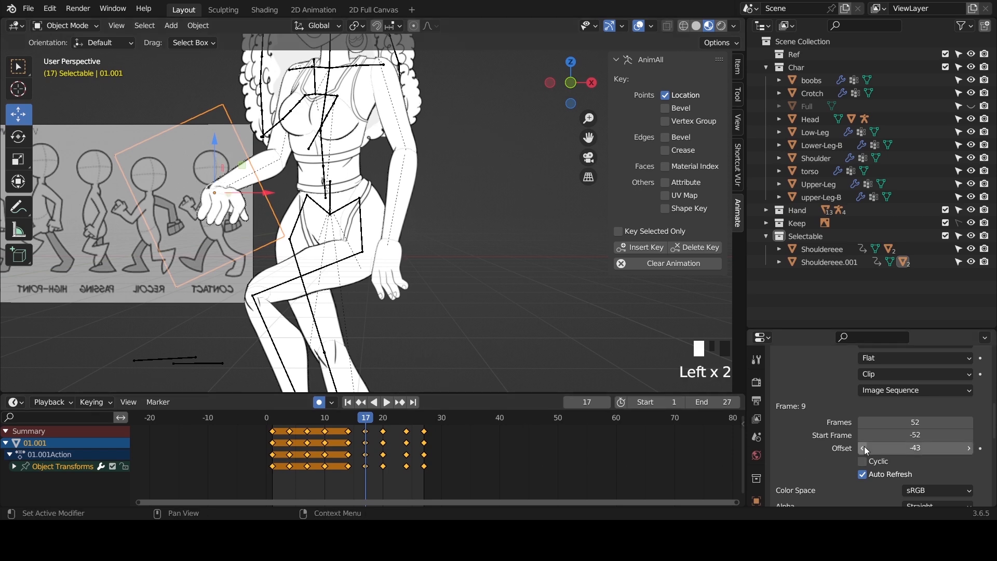
pyautogui.click(969, 448)
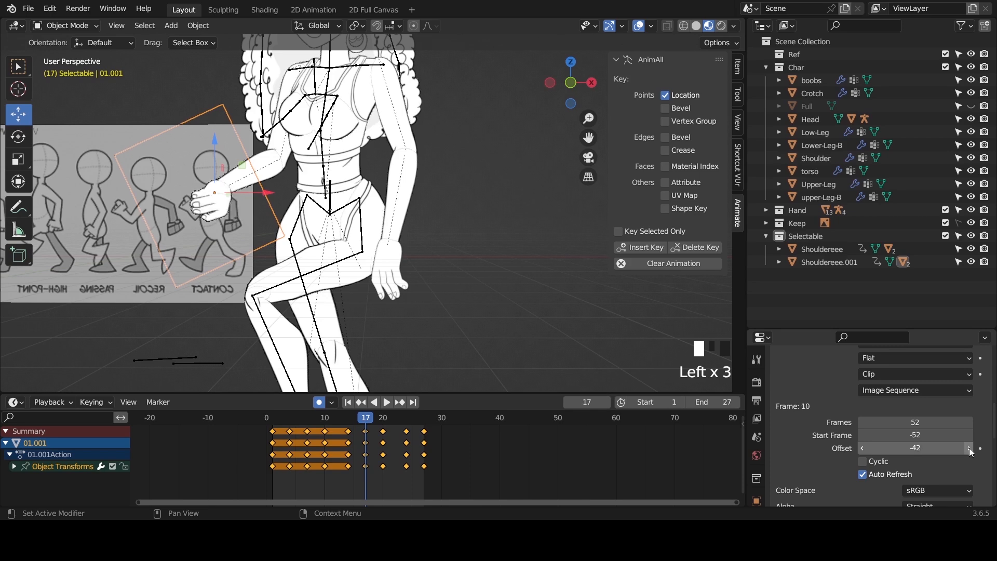
pyautogui.click(970, 448)
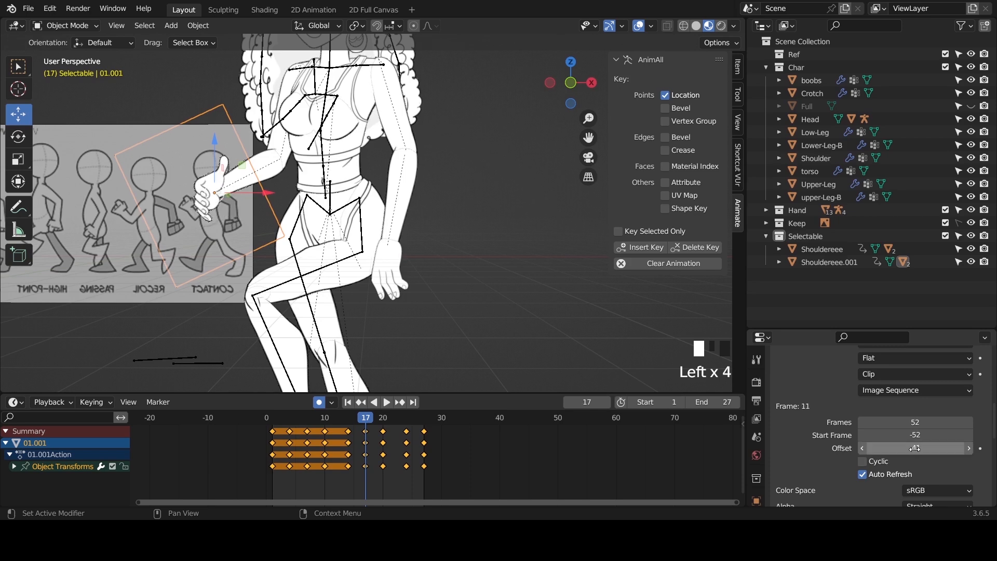
pyautogui.press('i')
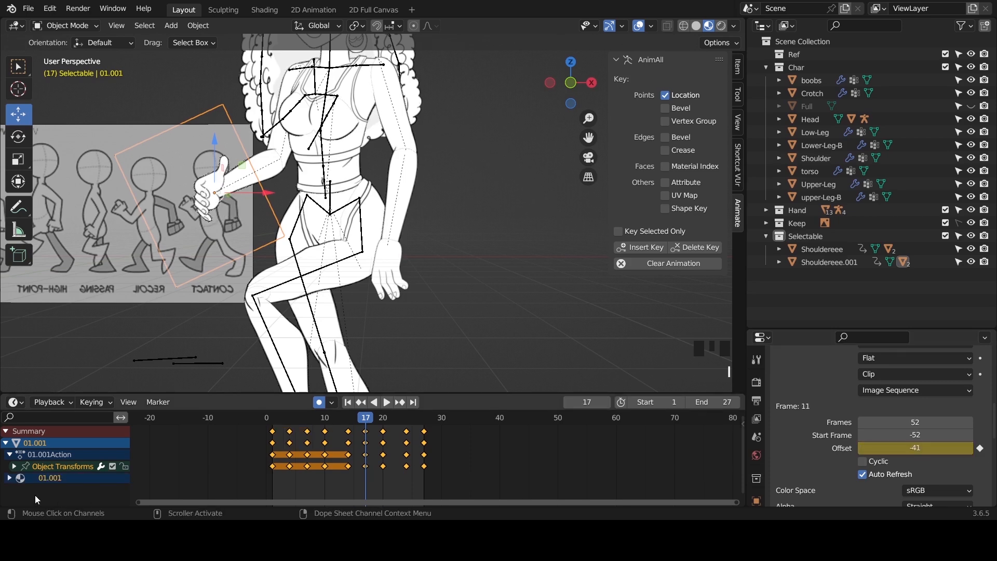
pyautogui.click(11, 482)
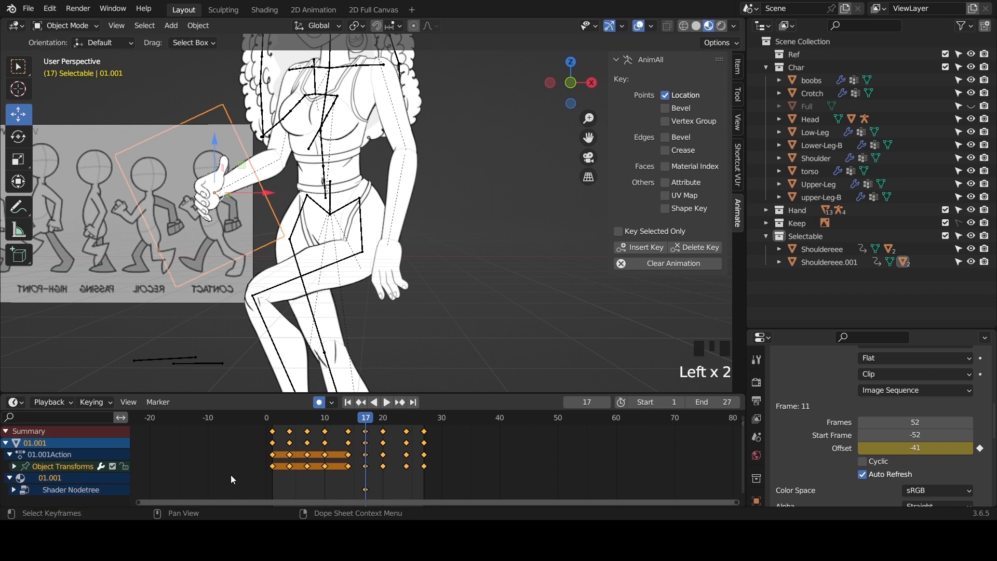
# - At frame 14, set the Offset of hand 01.001's image sequence to -44
pyautogui.click(348, 417)
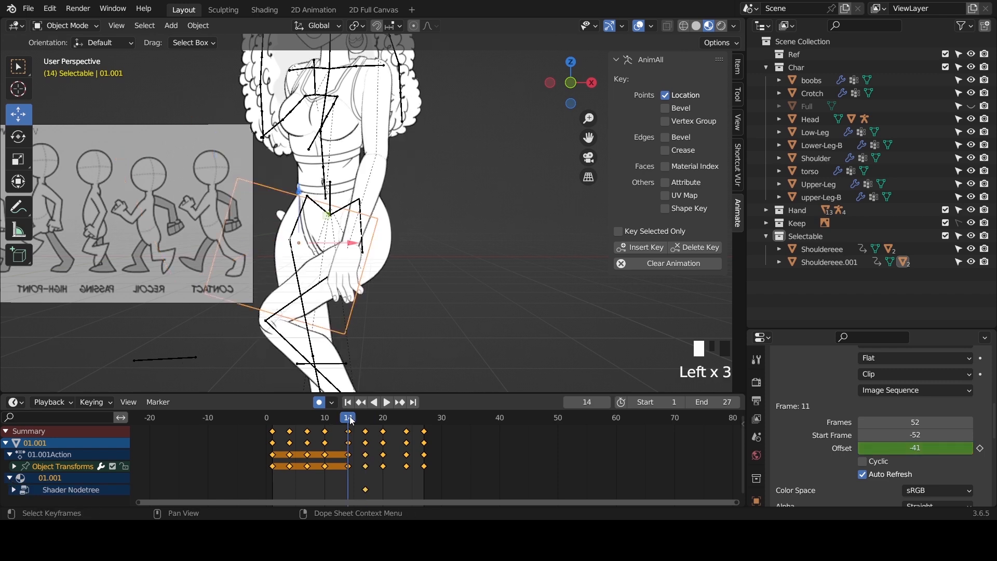
pyautogui.click(921, 448)
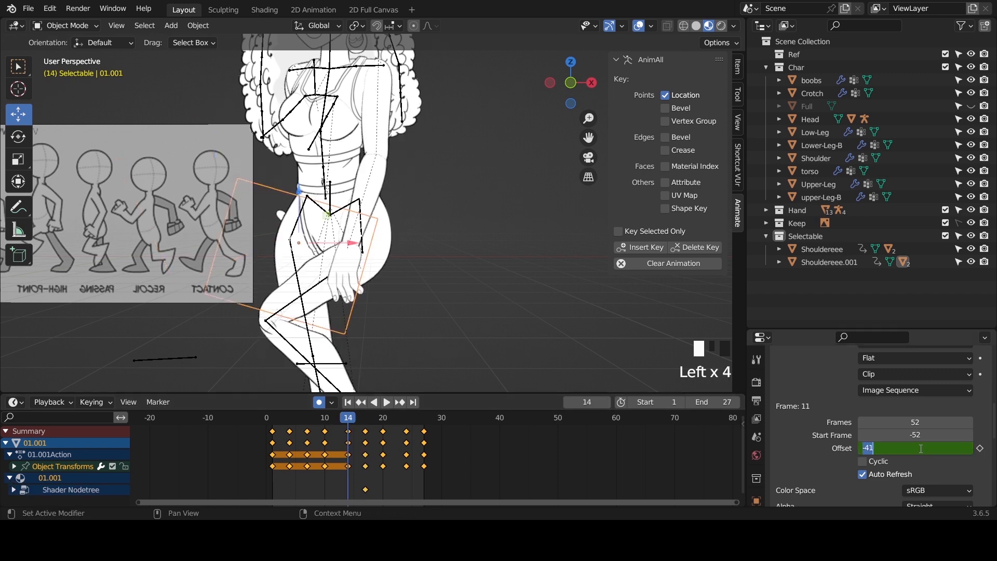
pyautogui.click(848, 445)
pyautogui.click(862, 448)
pyautogui.click(862, 448)
pyautogui.click(862, 448)
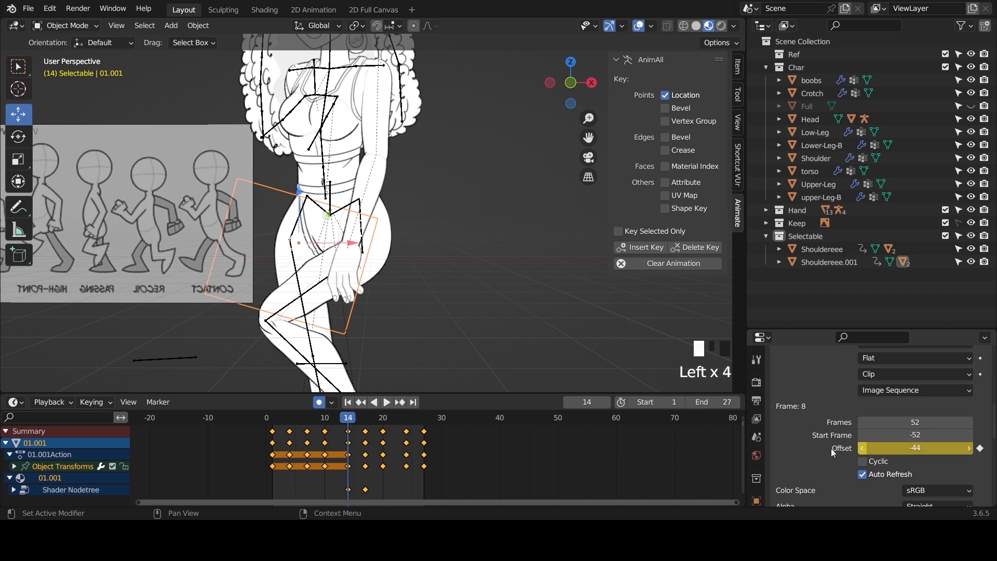
# - At frame 15, set hand 01.001's image sequence Offset to -50 and move that keyframe to frame 14
pyautogui.click(356, 417)
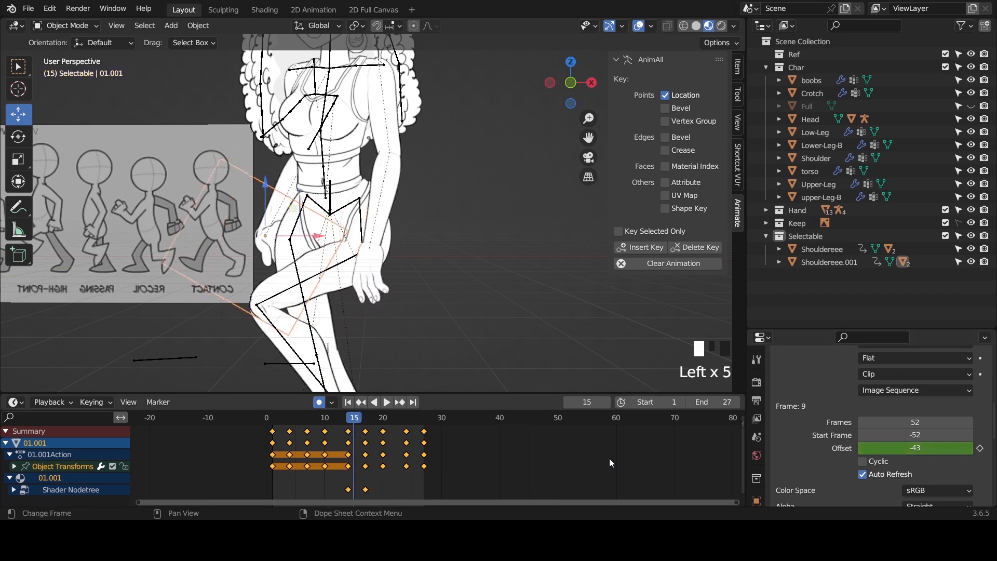
pyautogui.click(861, 448)
pyautogui.click(861, 448)
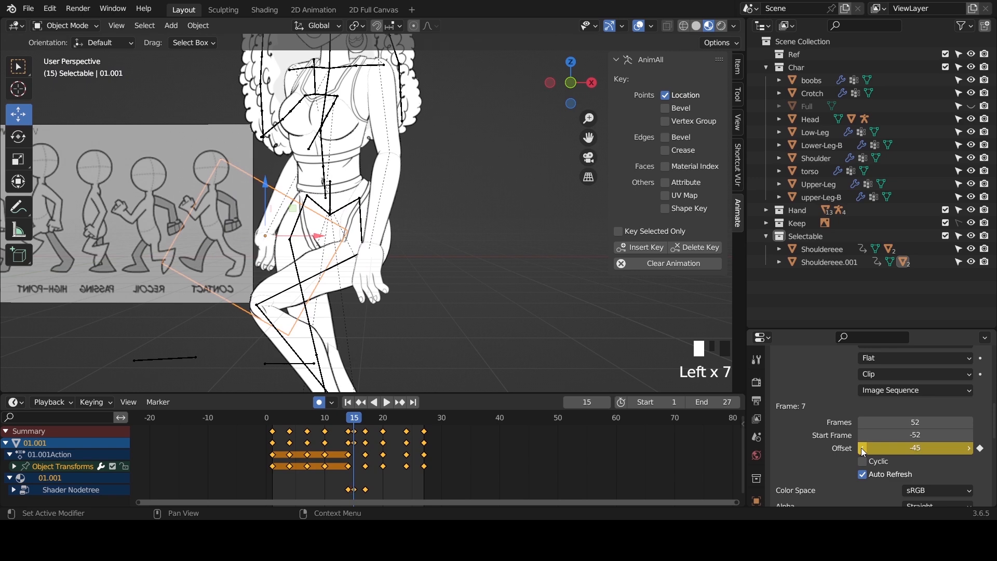
pyautogui.click(861, 448)
pyautogui.click(861, 448)
pyautogui.click(861, 447)
pyautogui.click(861, 447)
pyautogui.click(861, 448)
pyautogui.click(861, 447)
pyautogui.click(861, 447)
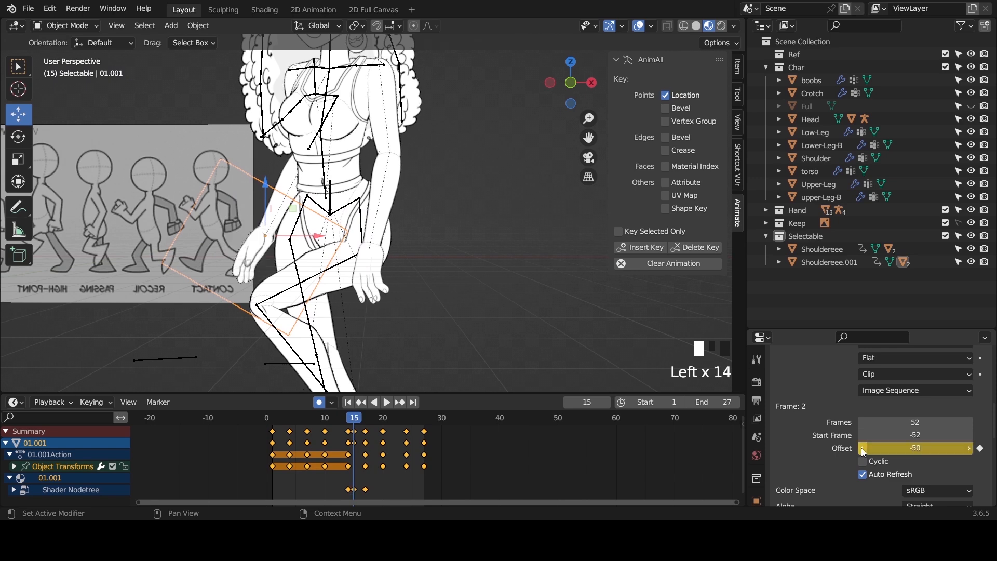
pyautogui.click(861, 447)
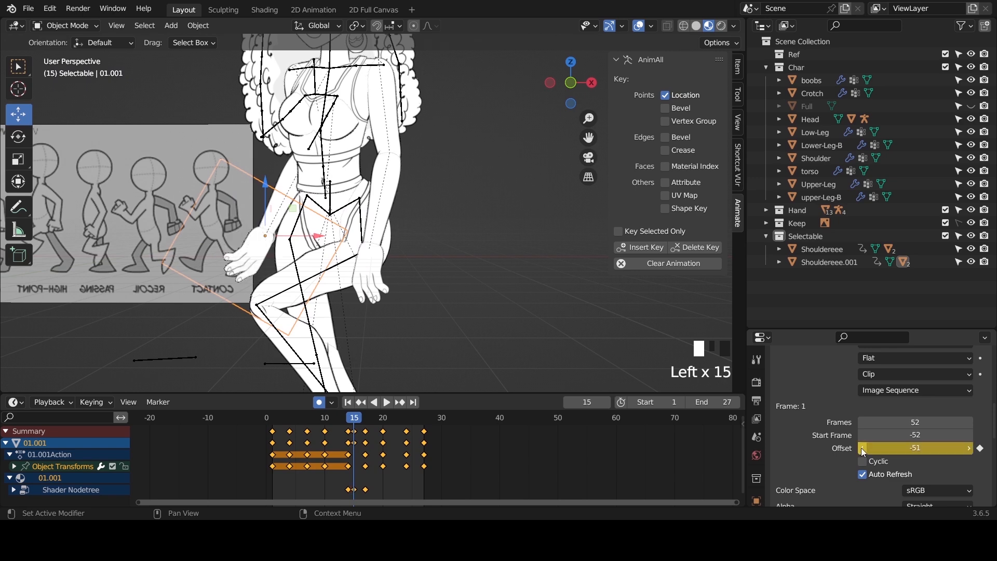
pyautogui.click(969, 447)
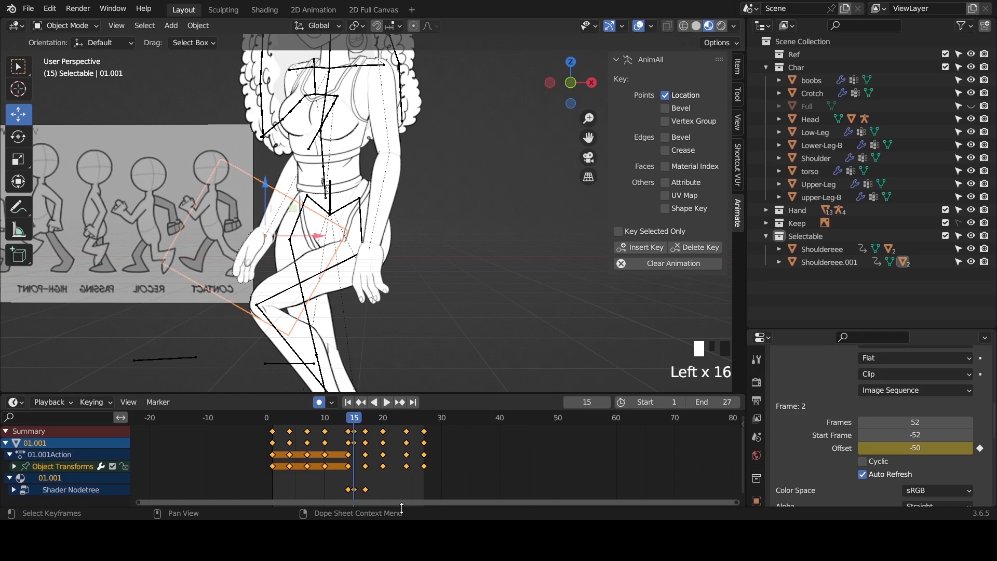
pyautogui.click(356, 493)
pyautogui.moveTo(355, 493); pyautogui.dragTo(349, 493)
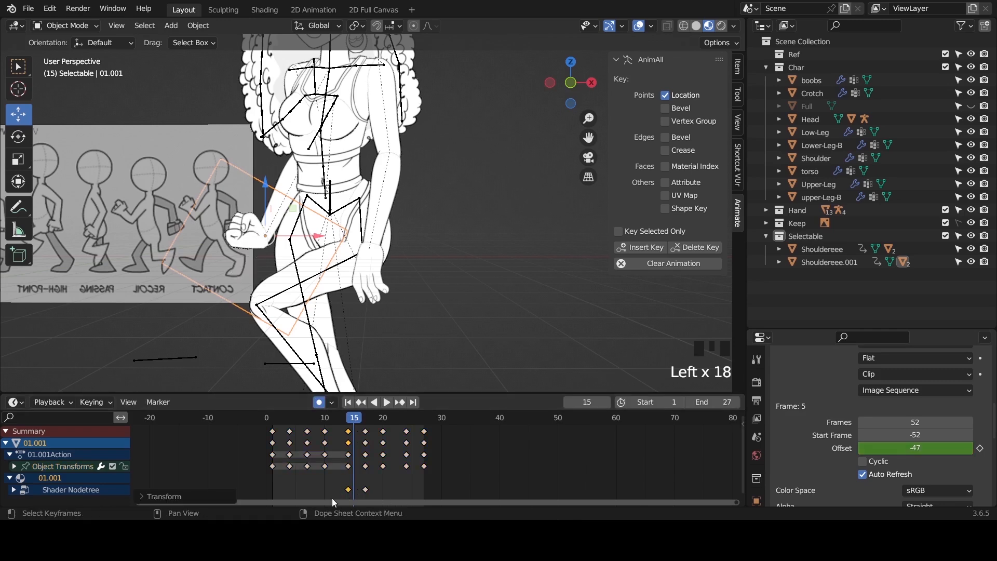
# - Set the interpolation of hand 01.001's image offset keyframes at frames 14 and 17 to Constant
pyautogui.click(350, 414)
pyautogui.click(352, 417)
pyautogui.moveTo(354, 419); pyautogui.dragTo(359, 419)
pyautogui.moveTo(367, 487); pyautogui.dragTo(344, 493)
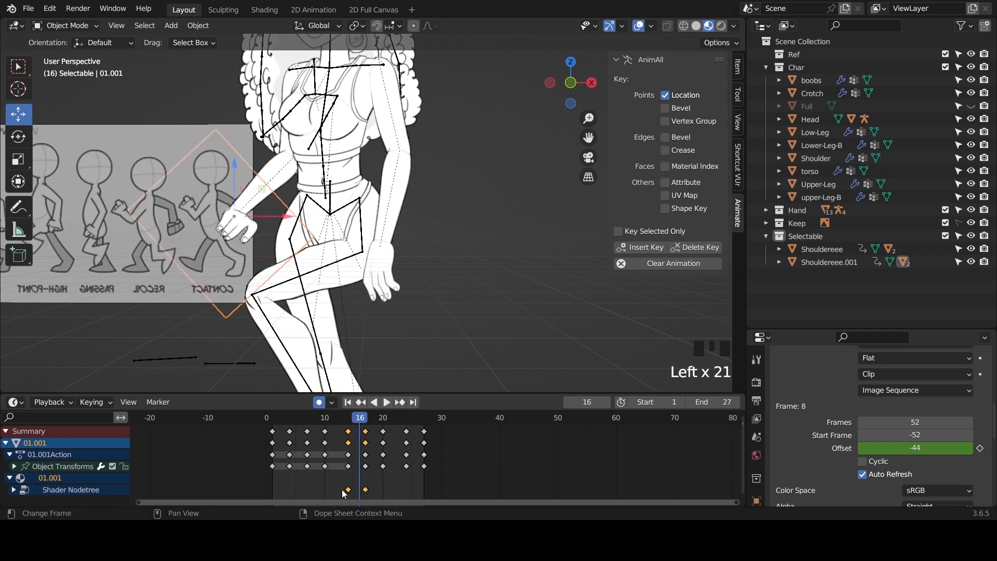
pyautogui.press('t')
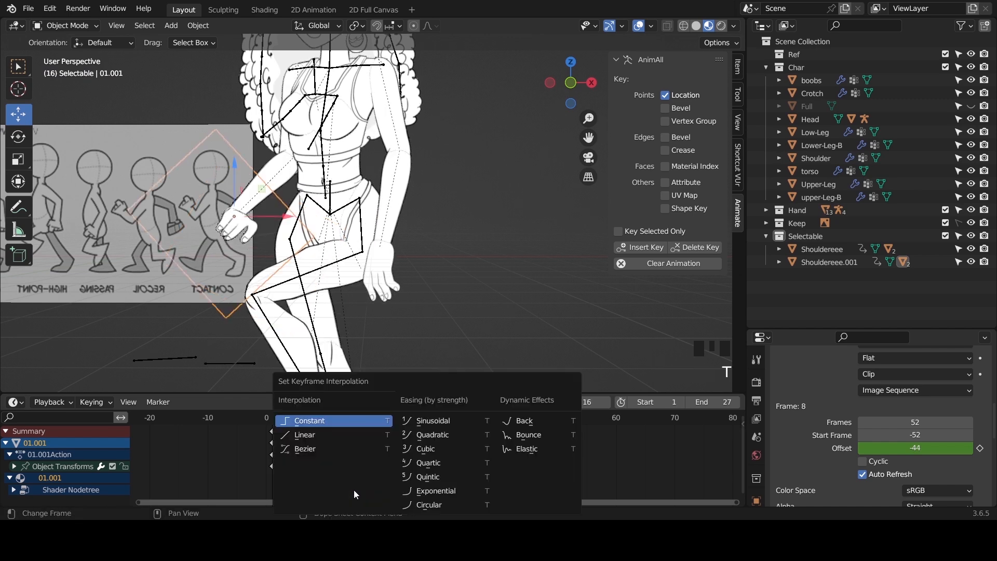
pyautogui.click(321, 422)
# - Check the hand change in playback, moving hand 01.001's offset keyframe from frame 17 to frame 16
pyautogui.press('space')
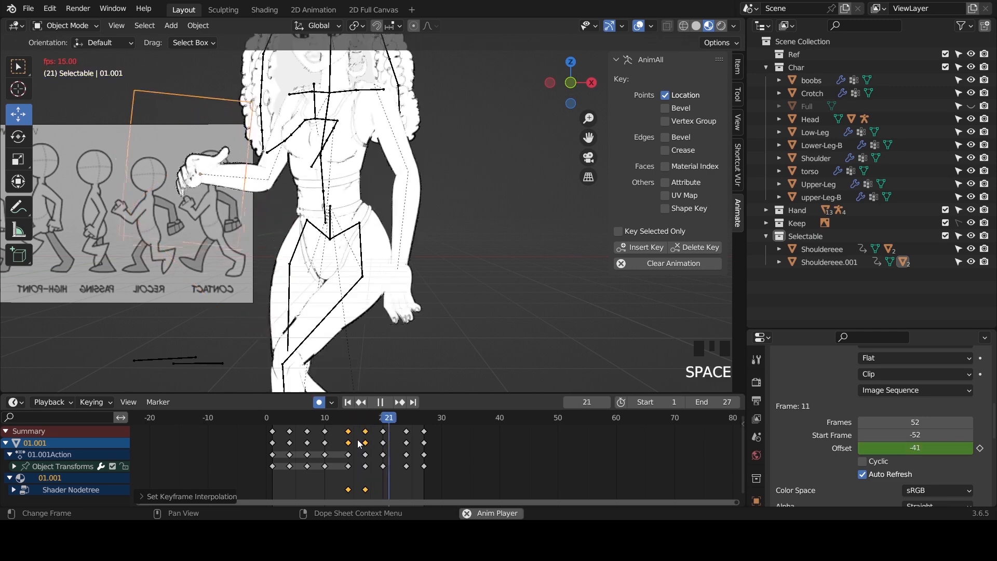
pyautogui.press('space')
pyautogui.moveTo(335, 419); pyautogui.dragTo(360, 423)
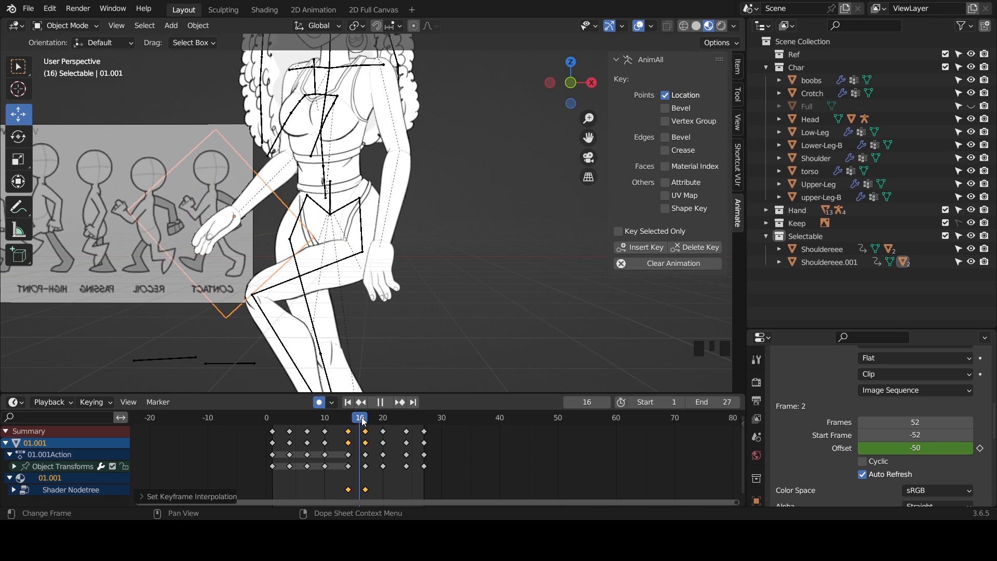
pyautogui.click(366, 422)
pyautogui.moveTo(365, 422); pyautogui.dragTo(363, 421)
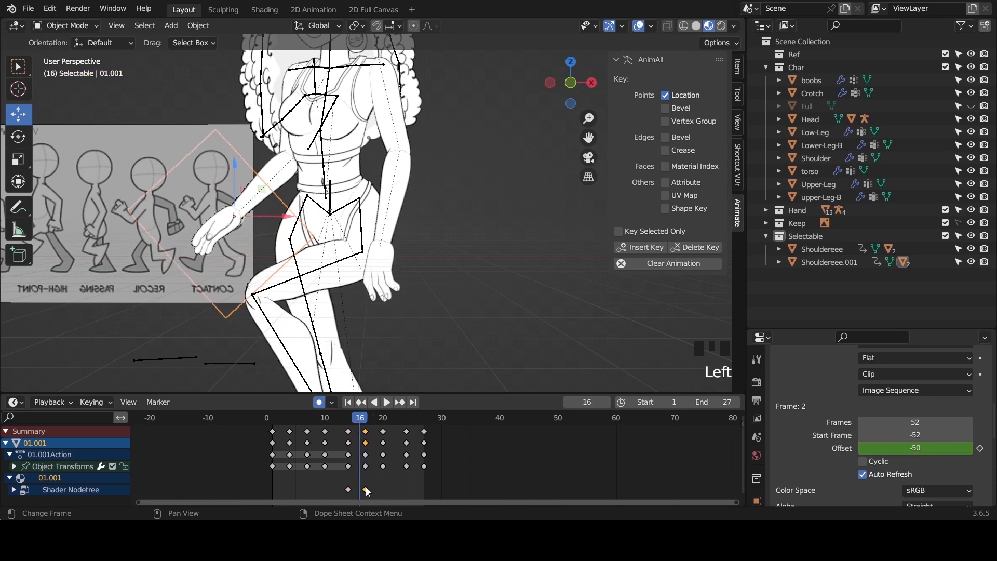
pyautogui.moveTo(365, 487); pyautogui.dragTo(359, 489)
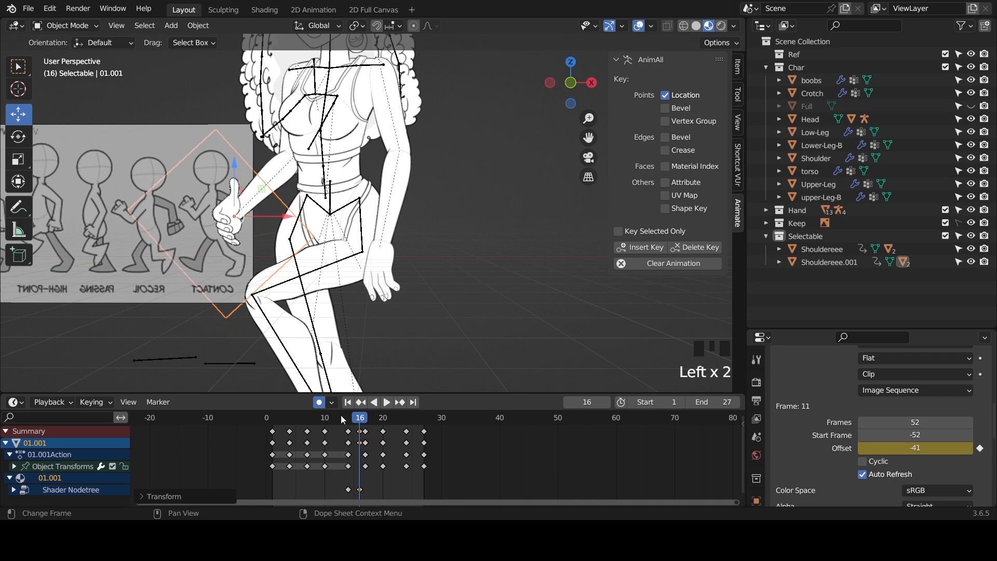
pyautogui.press('Left')
pyautogui.press('space')
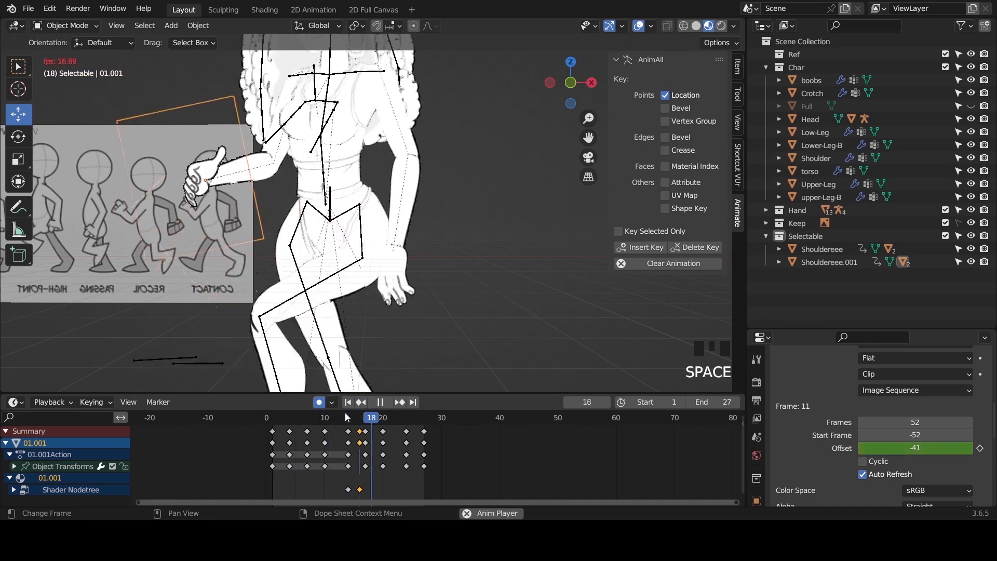
pyautogui.press('space')
# - Duplicate hand 01.001's offset keyframe from frame 14 to frame 26
pyautogui.click(394, 420)
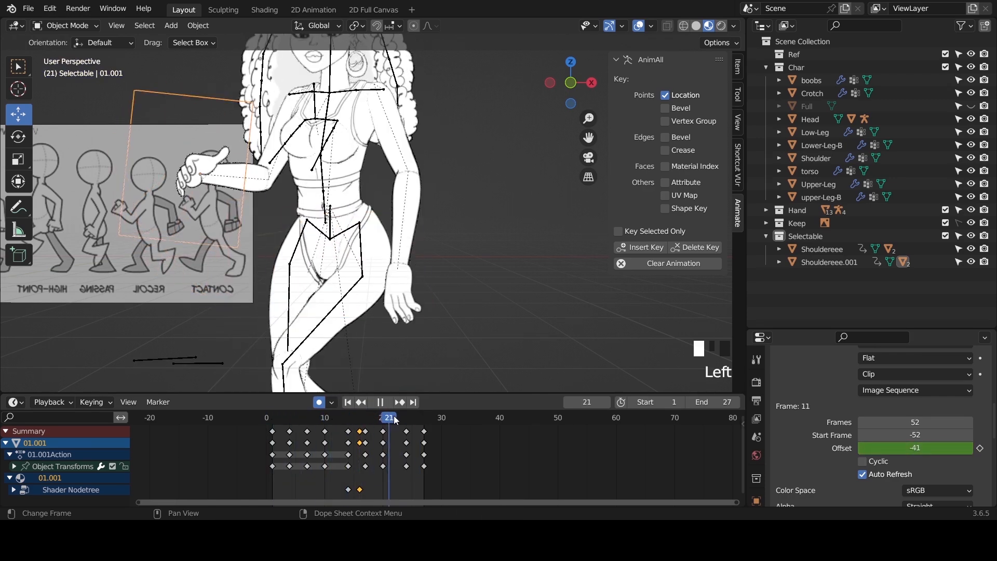
pyautogui.moveTo(395, 419); pyautogui.dragTo(423, 424)
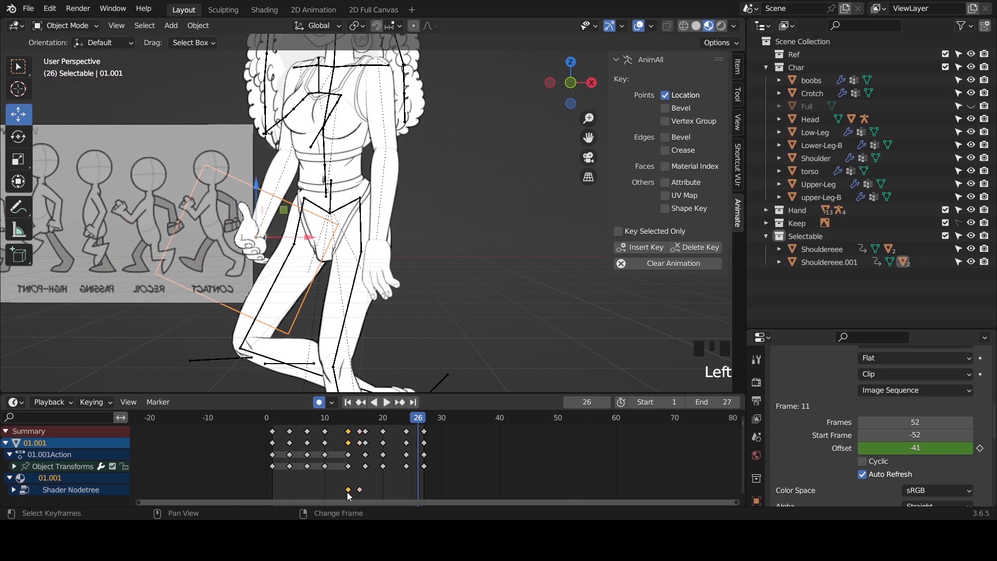
pyautogui.hotkey('shift', 'd')
pyautogui.click(418, 492)
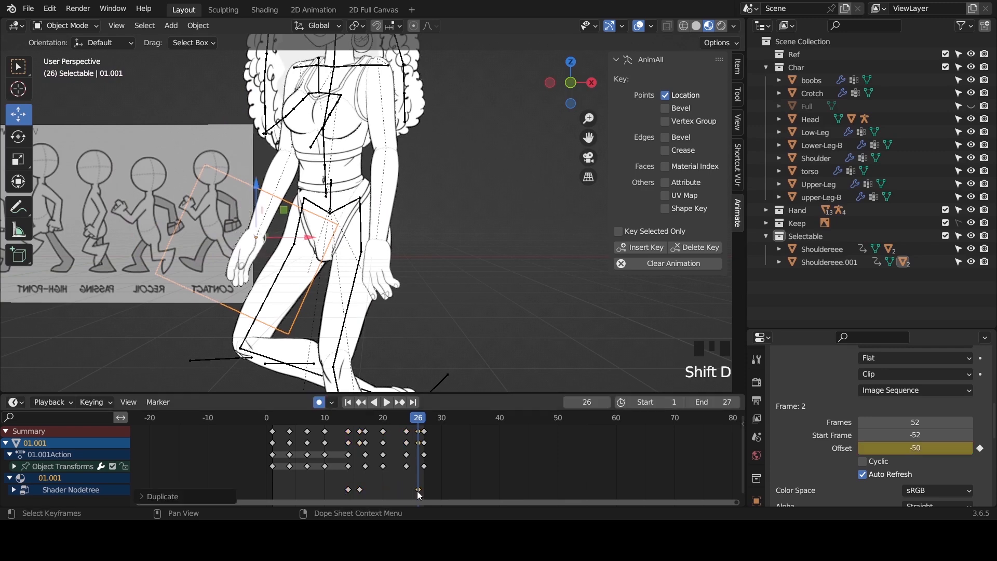
# - Play the walk cycle from about frame 9 to check the timing of hand 01.001's drawing changes
pyautogui.click(318, 419)
pyautogui.press('space')
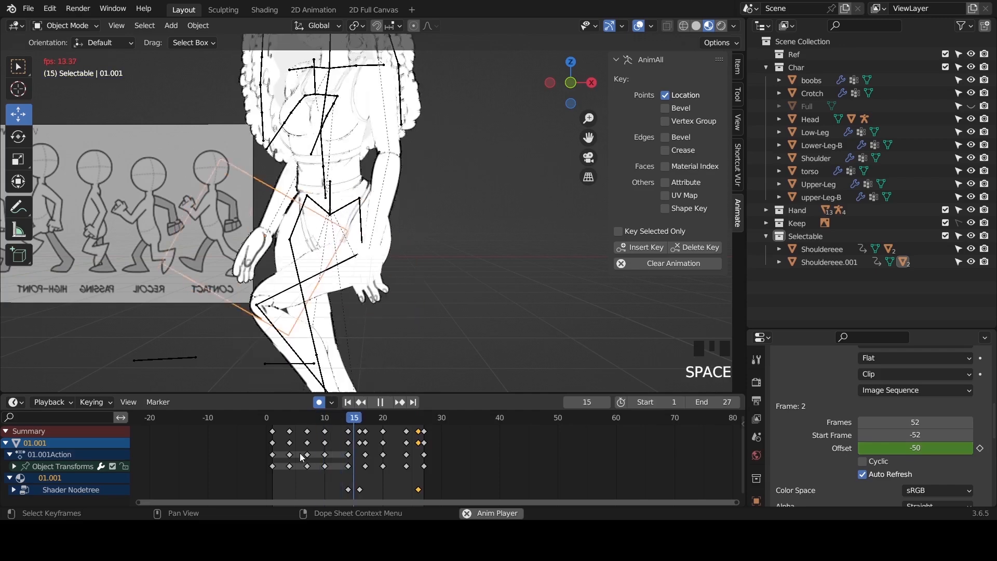
pyautogui.press('space')
pyautogui.press('space')
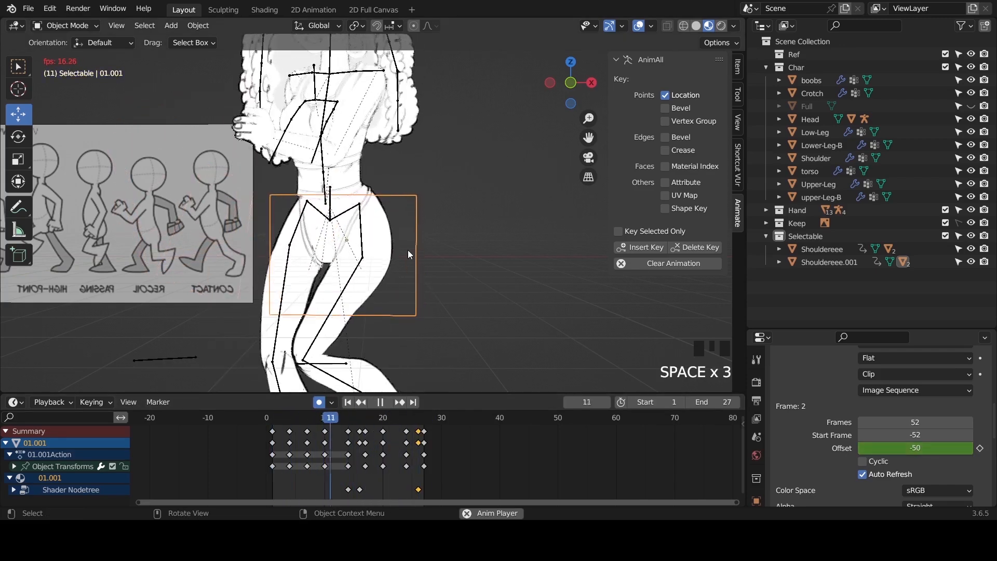
pyautogui.press('space')
# - Hide the viewport overlays and review the full character's walk cycle in playback with nothing selected
pyautogui.scroll(-3, 409, 249)
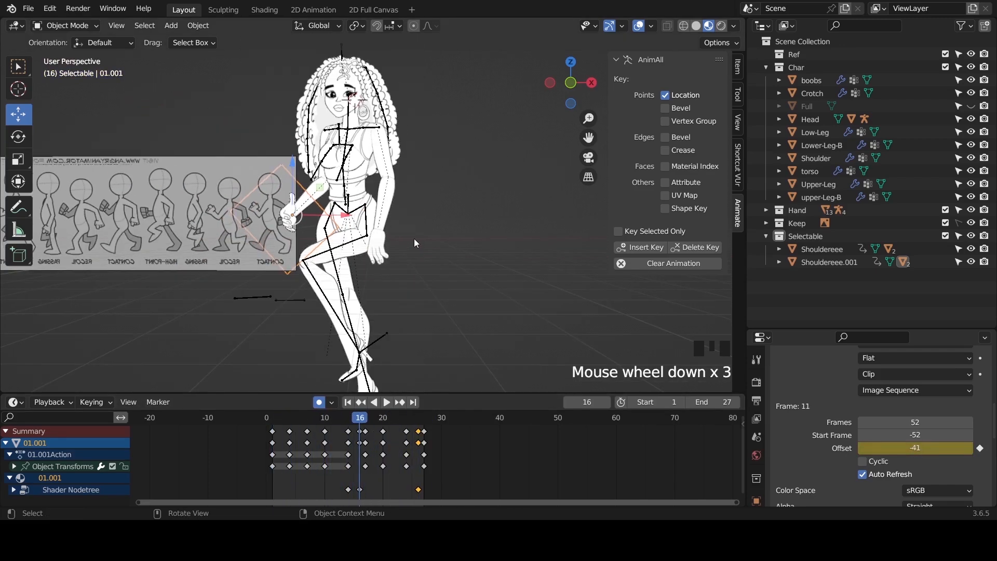
pyautogui.click(641, 26)
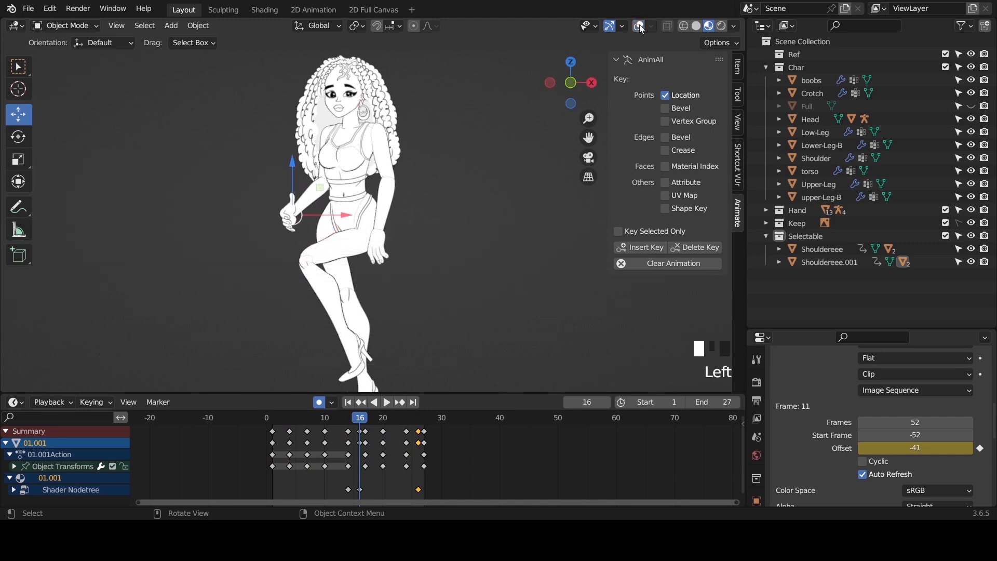
pyautogui.click(436, 194)
pyautogui.scroll(-1, 429, 216)
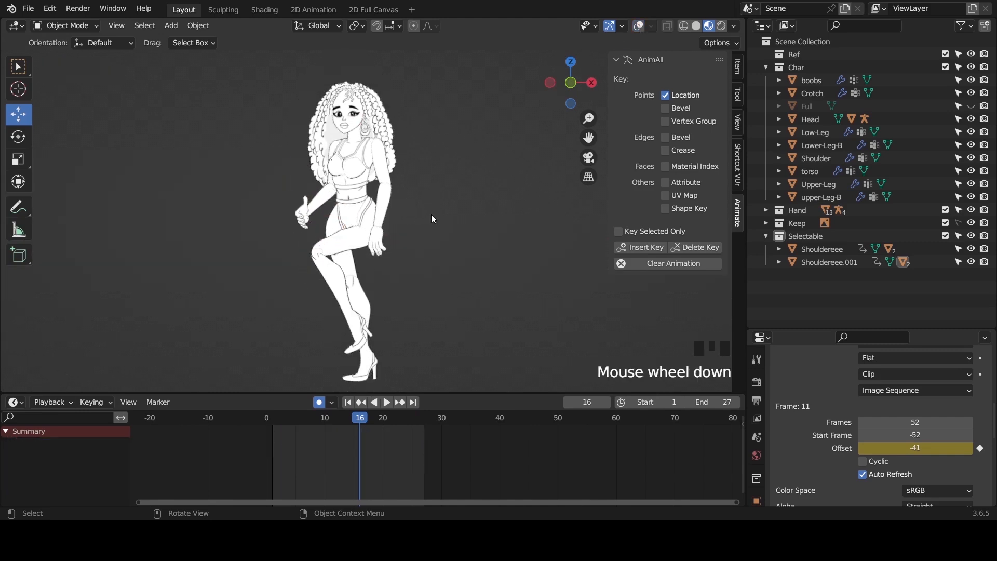
pyautogui.press('space')
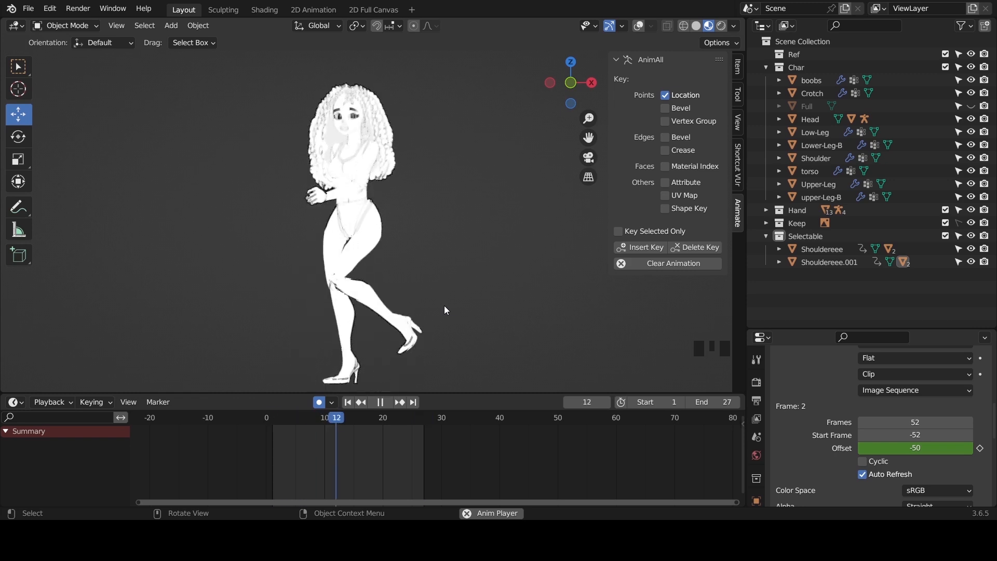
pyautogui.press('space')
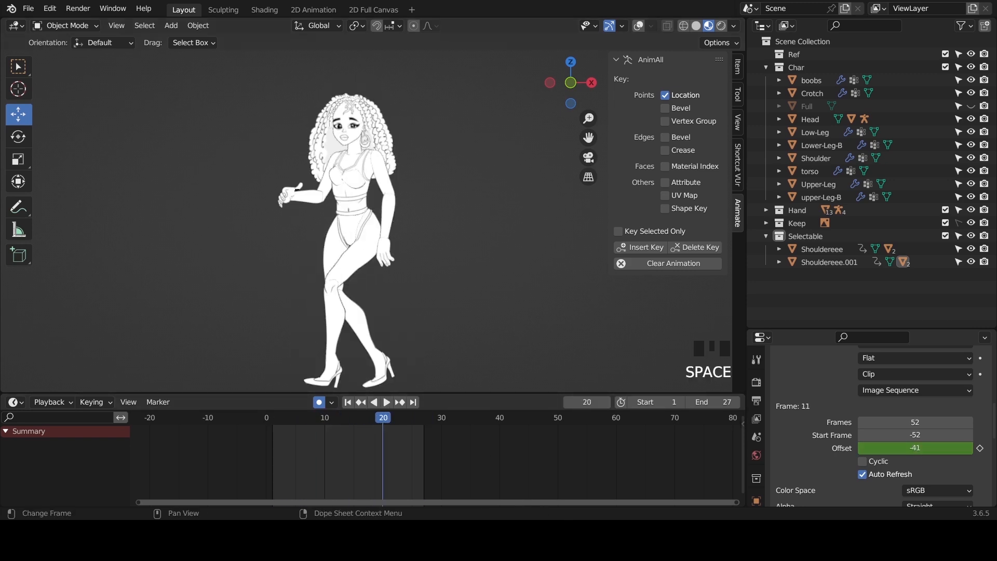